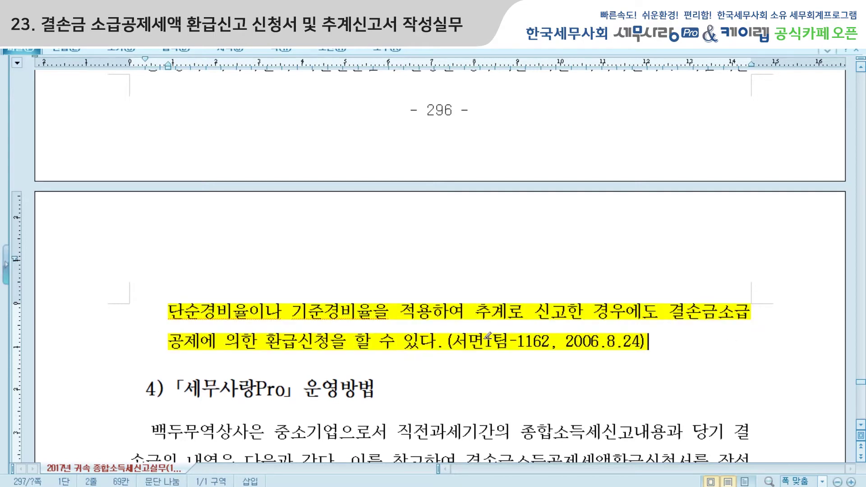
Read the prior-year income tax example in the manual and open the 결손금소급공제세액환급신청서 form in 세무사랑 Pro
scroll(488, 335, down, 3)
scroll(485, 329, down, 2)
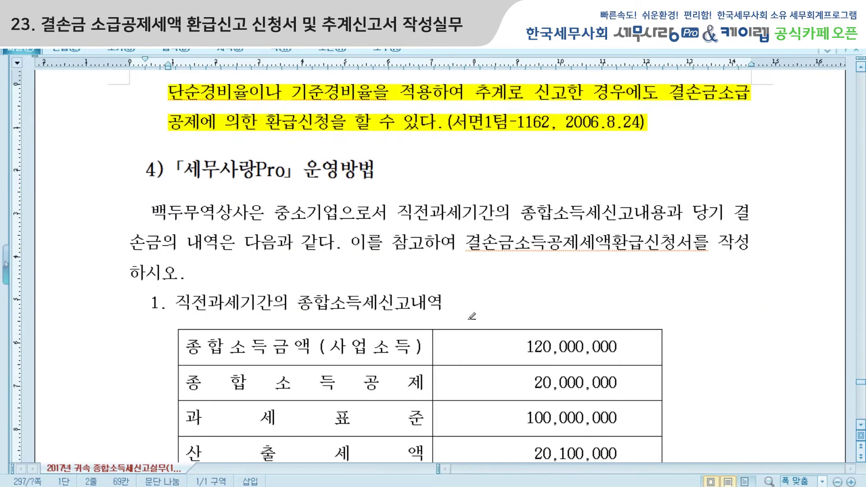
scroll(387, 266, down, 3)
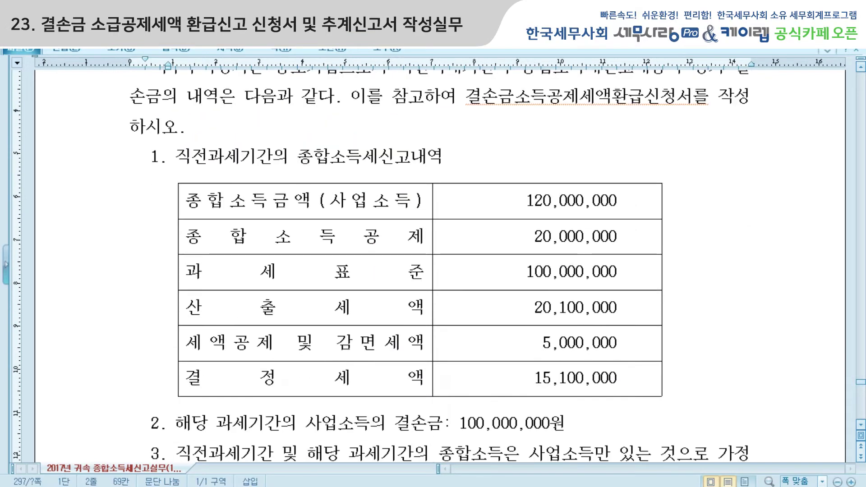
key(alt+Tab)
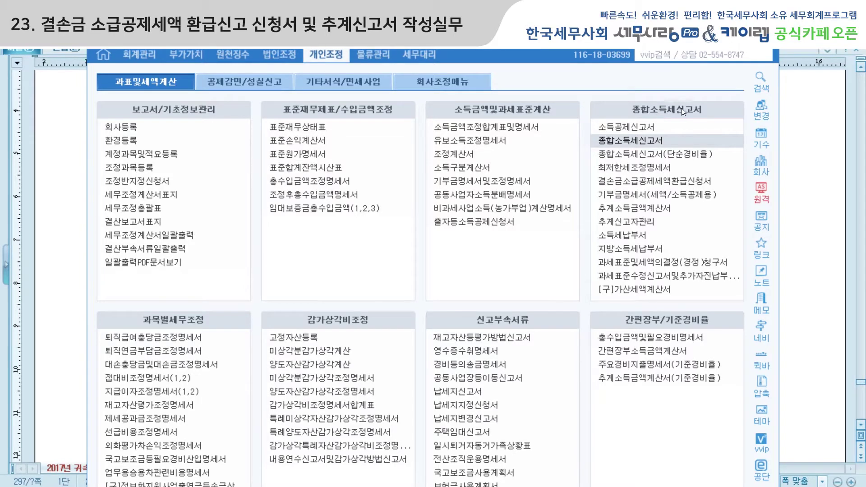
click(656, 180)
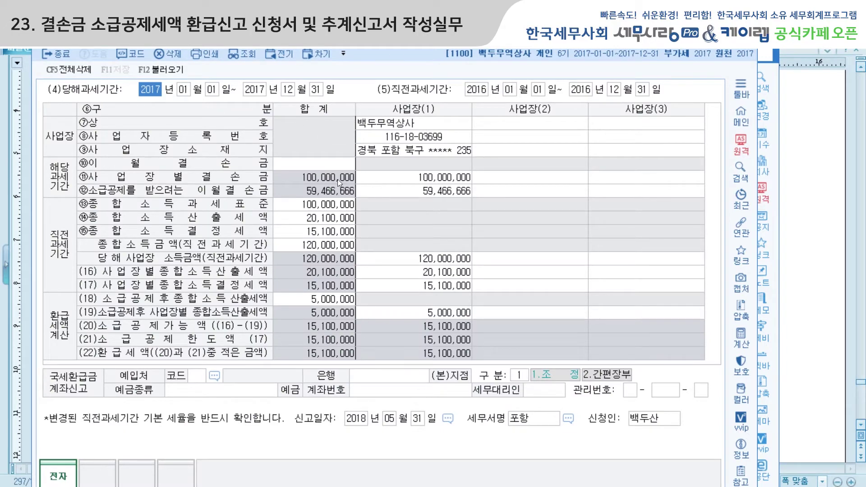
Examine the refund form's current-year loss, carryback loss, and prior-year tax base, calculated tax, determined tax and income fields
click(421, 178)
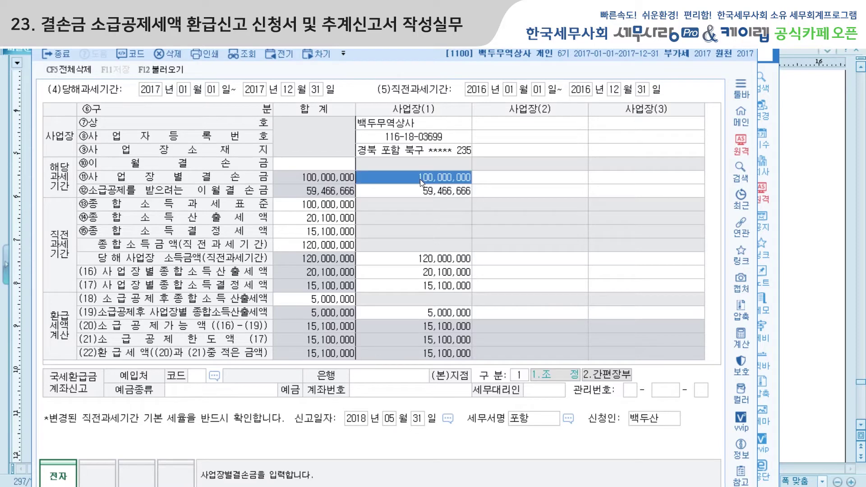
click(350, 206)
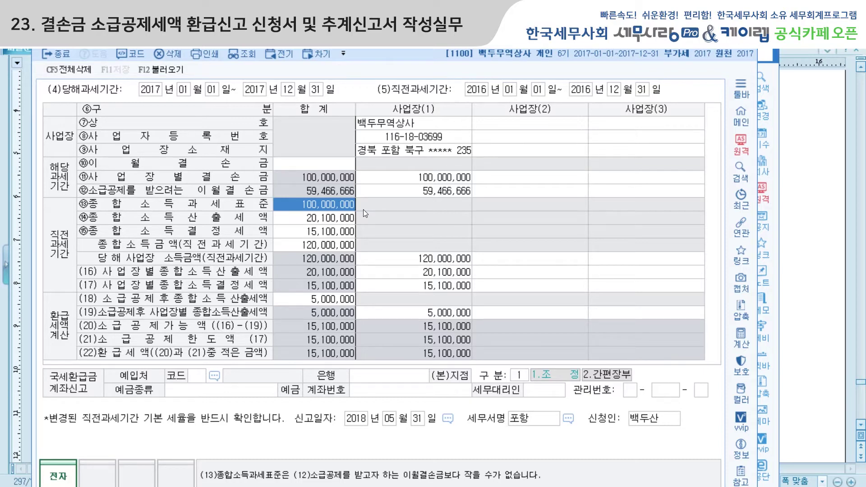
key(Return)
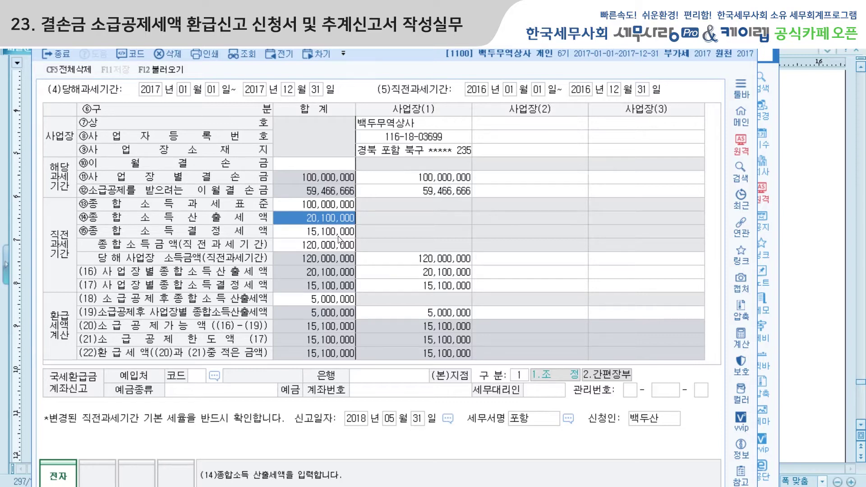
key(Return)
key(Return)
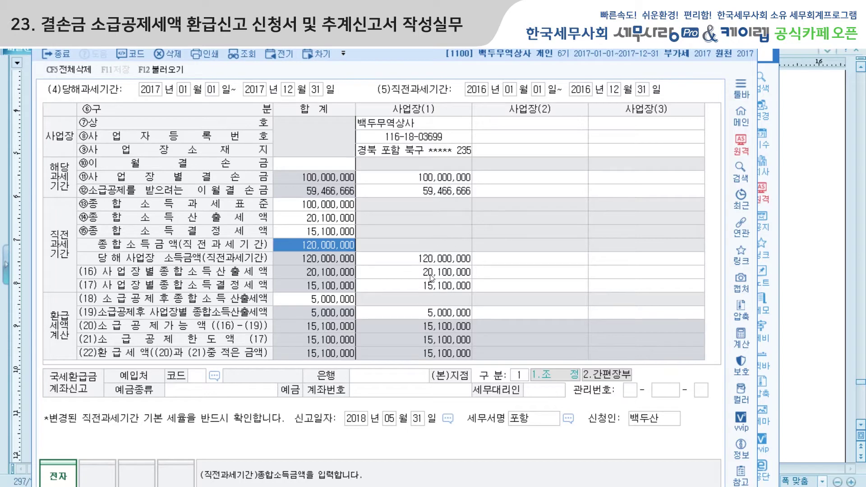
key(Return)
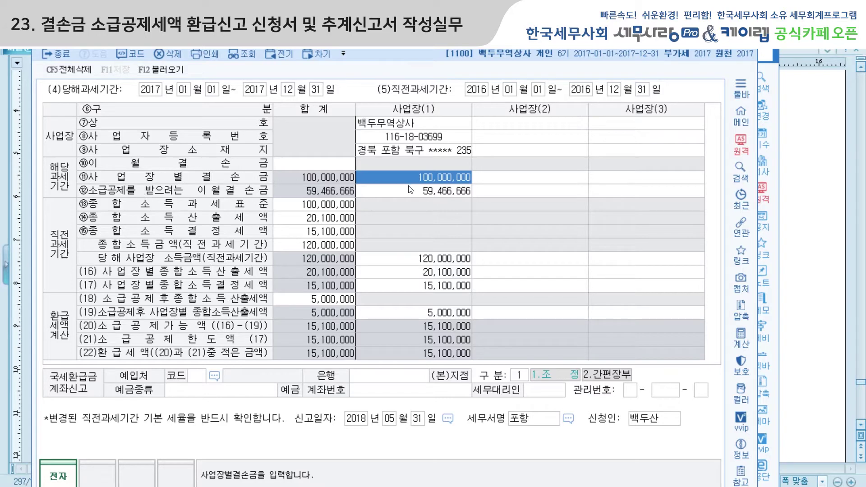
click(419, 195)
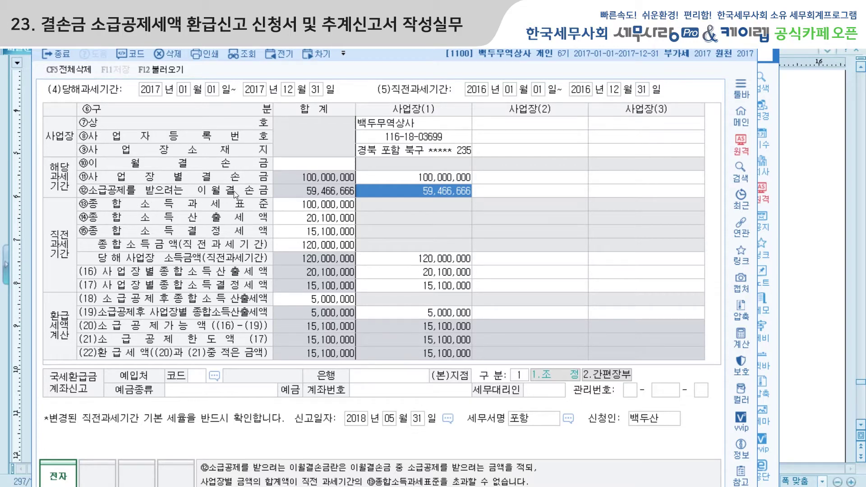
Switch to the manual document and highlight 당기 결손, 소급공제결손금최고액 and the terms of its formula under 소급공제결손금액
click(795, 49)
scroll(561, 217, up, 5)
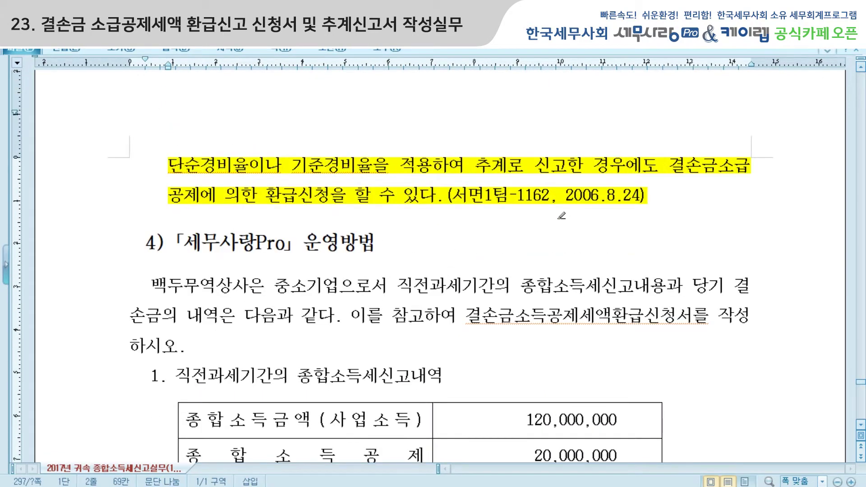
scroll(561, 217, up, 3)
scroll(562, 216, up, 13)
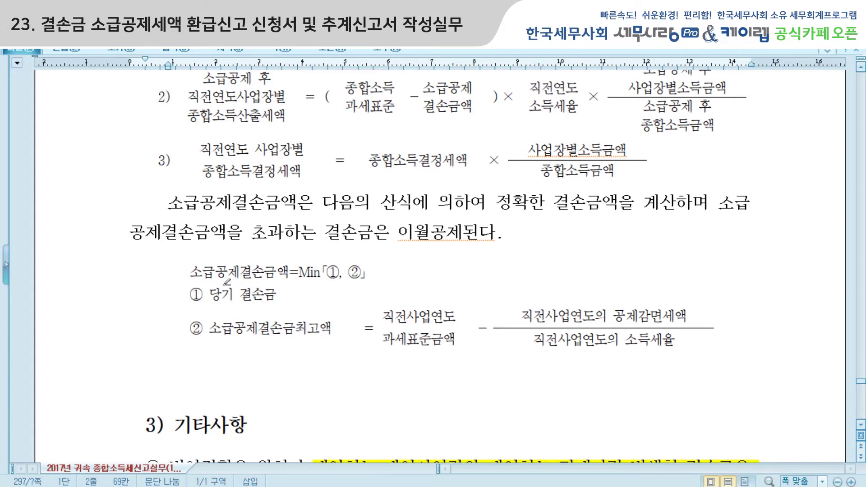
drag(210, 294, 264, 294)
drag(212, 327, 335, 325)
mouse_move(394, 316)
mouse_down()
mouse_move(457, 316)
mouse_move(457, 340)
mouse_up()
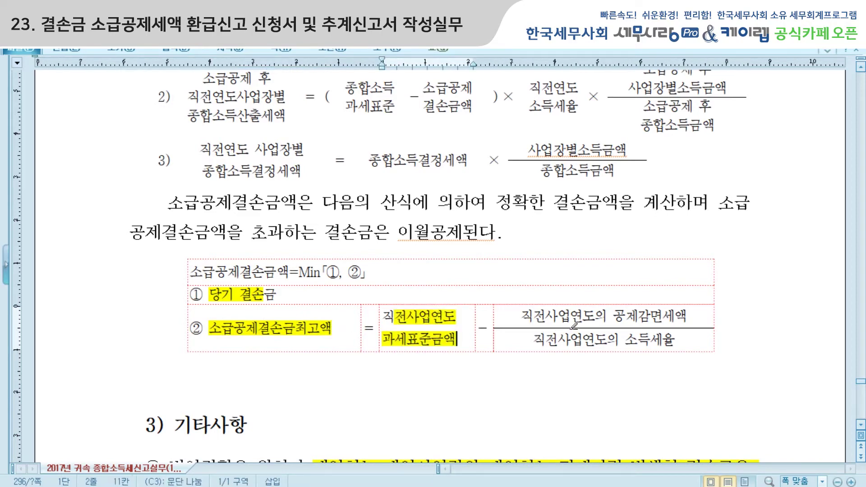
drag(534, 340, 679, 334)
drag(522, 316, 687, 313)
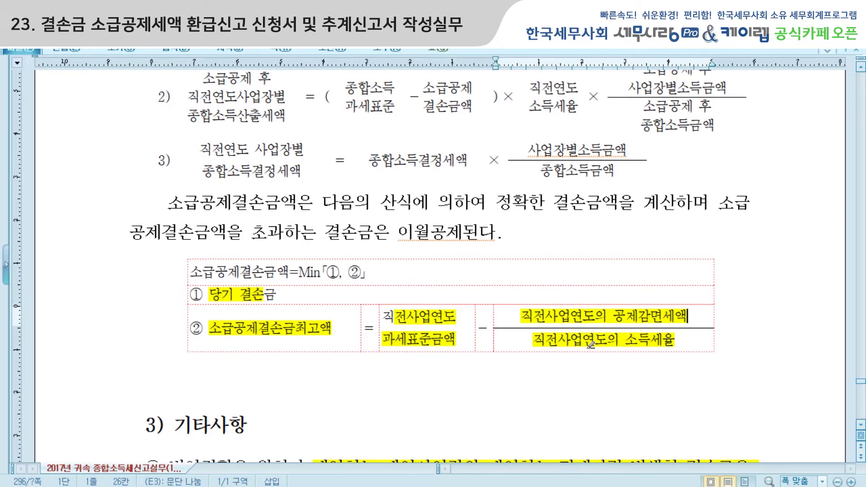
Highlight 추계소득금액 and its formula 수입금액 - (수입금액 × 단순경비율) in the 개요 of section 3 on simple expense rate filers
scroll(493, 310, down, 10)
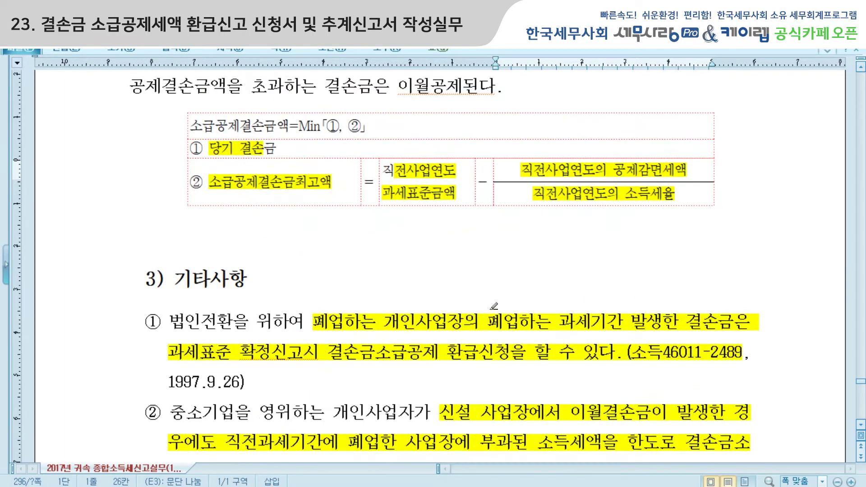
scroll(493, 309, down, 15)
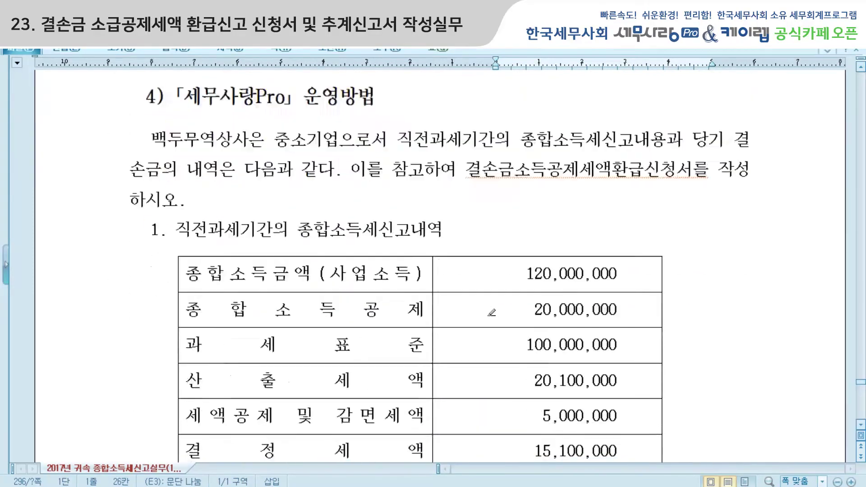
scroll(492, 312, down, 20)
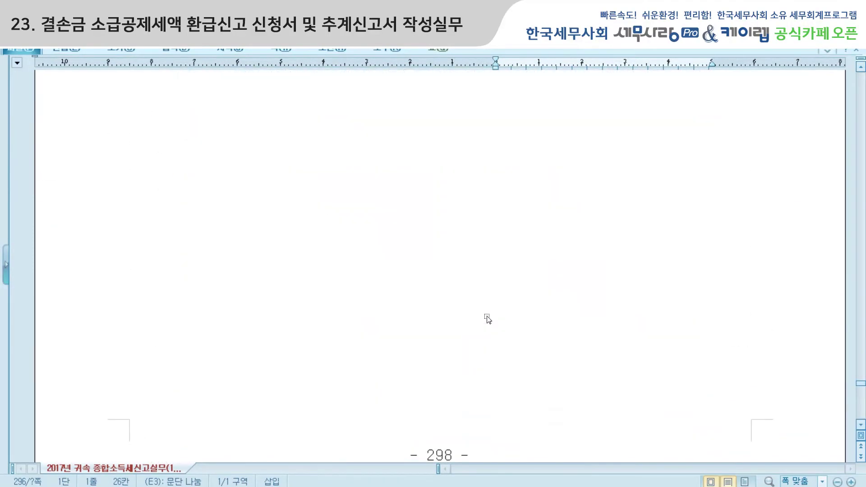
scroll(491, 312, down, 4)
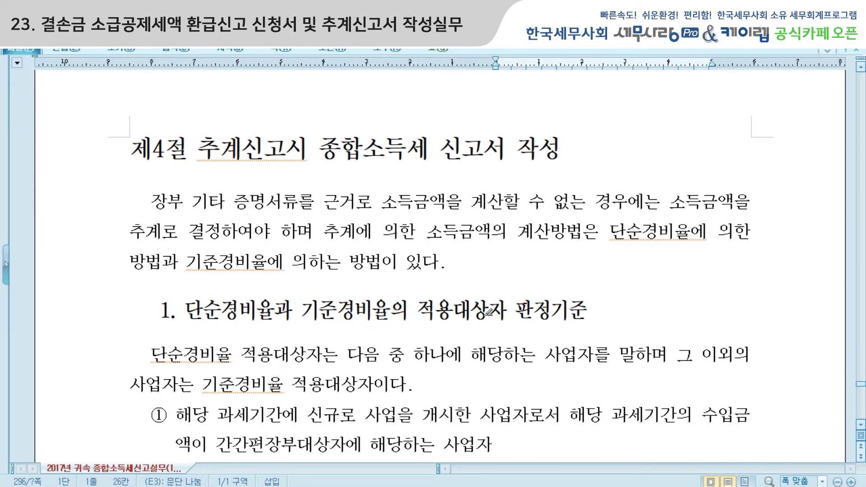
scroll(490, 312, down, 2)
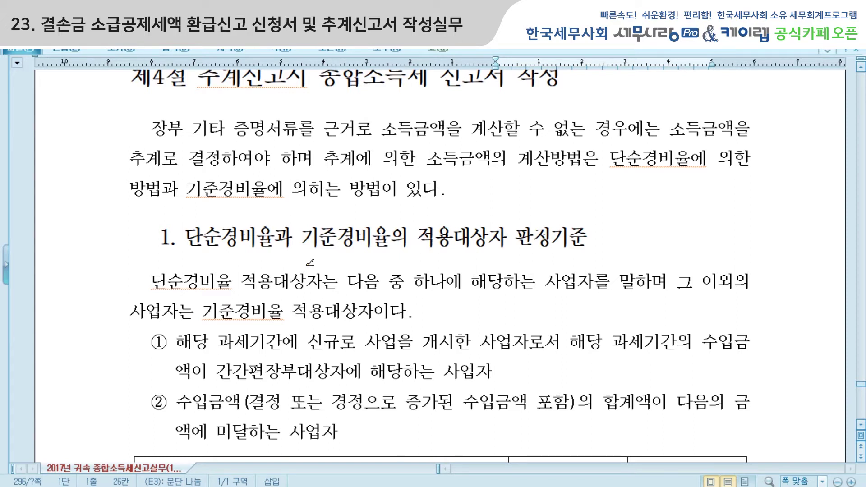
scroll(437, 250, down, 6)
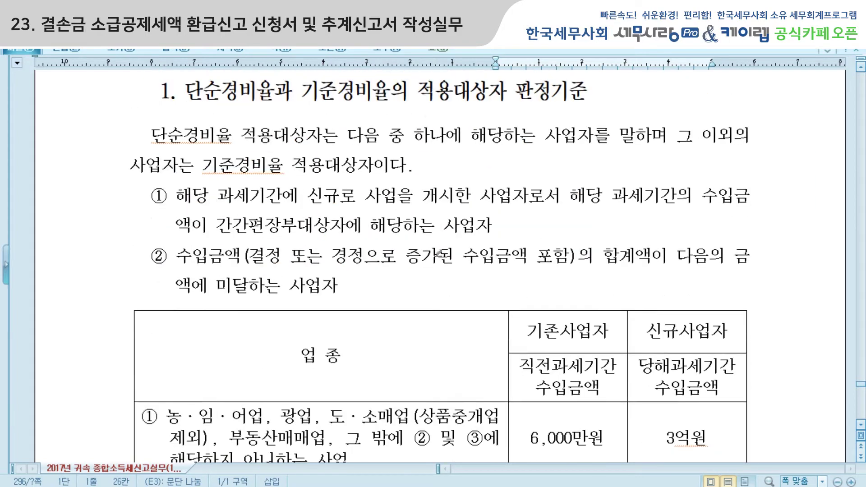
scroll(438, 253, down, 4)
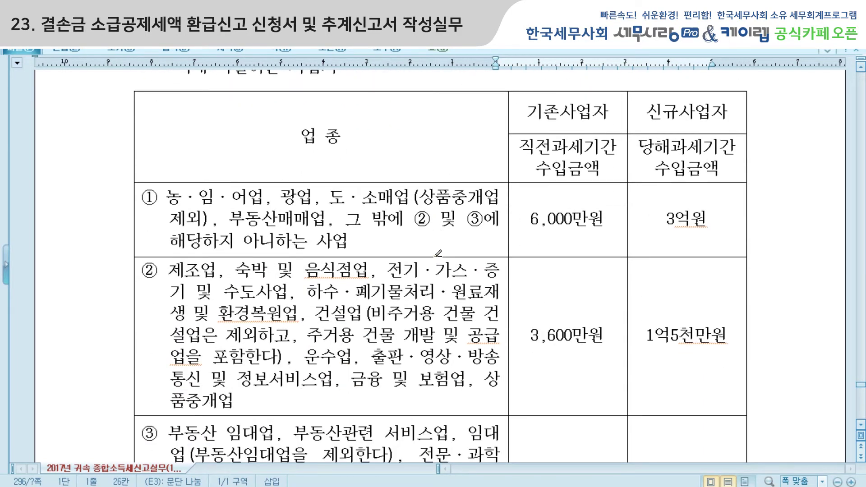
scroll(437, 254, down, 15)
scroll(438, 254, down, 11)
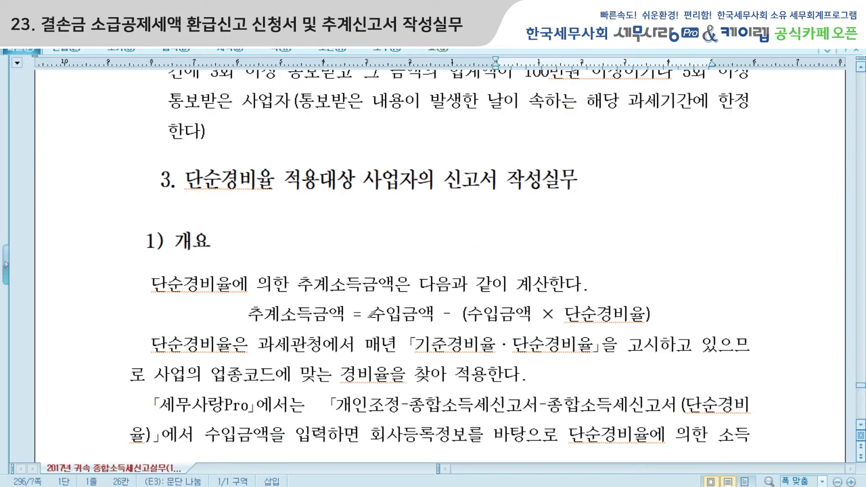
drag(370, 314, 650, 313)
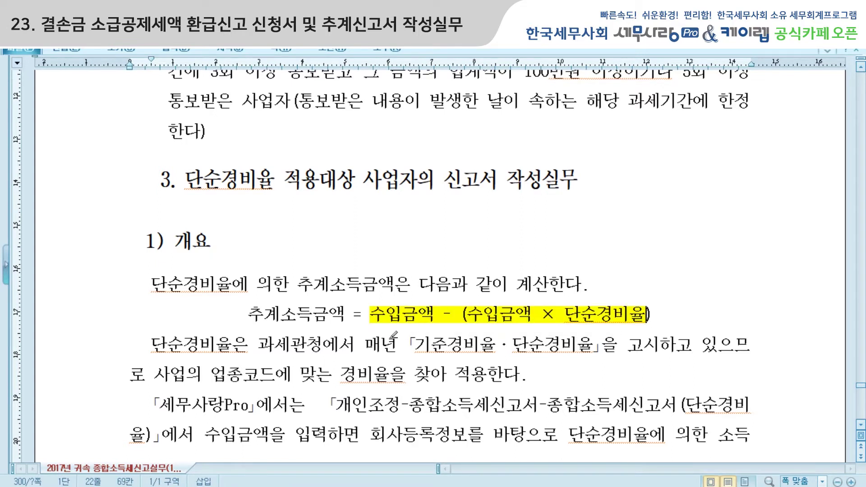
drag(249, 314, 347, 309)
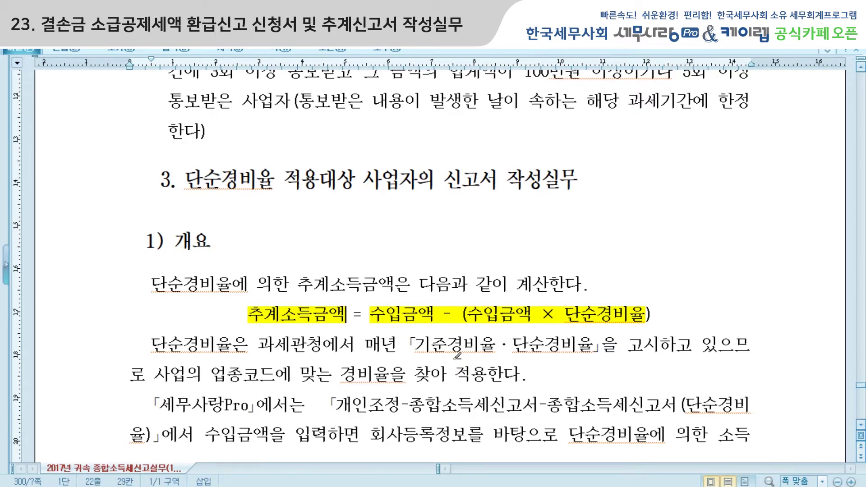
Switch to 세무사랑 Pro, open the 종합소득세신고서(단순경비율) form and reload its data
scroll(457, 356, down, 3)
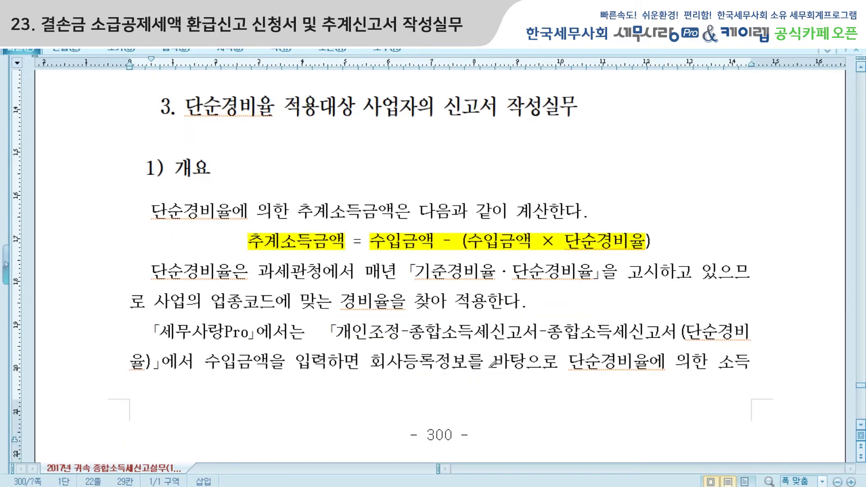
scroll(483, 345, down, 9)
scroll(482, 345, down, 15)
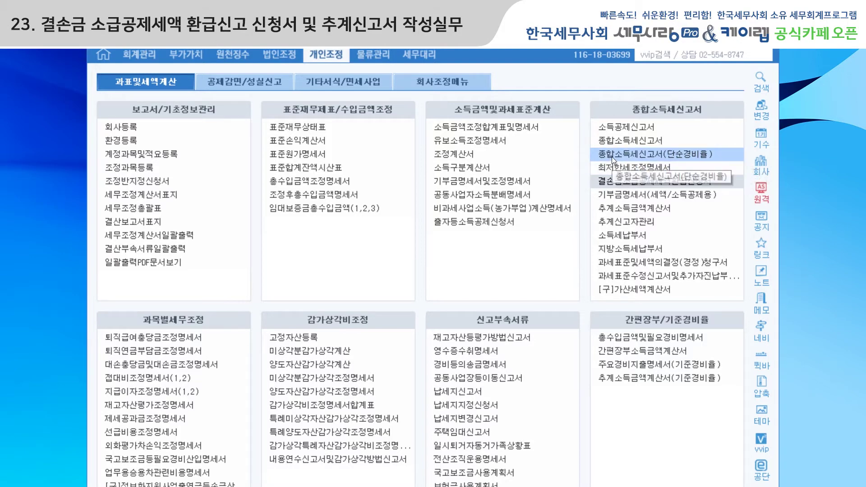
click(667, 153)
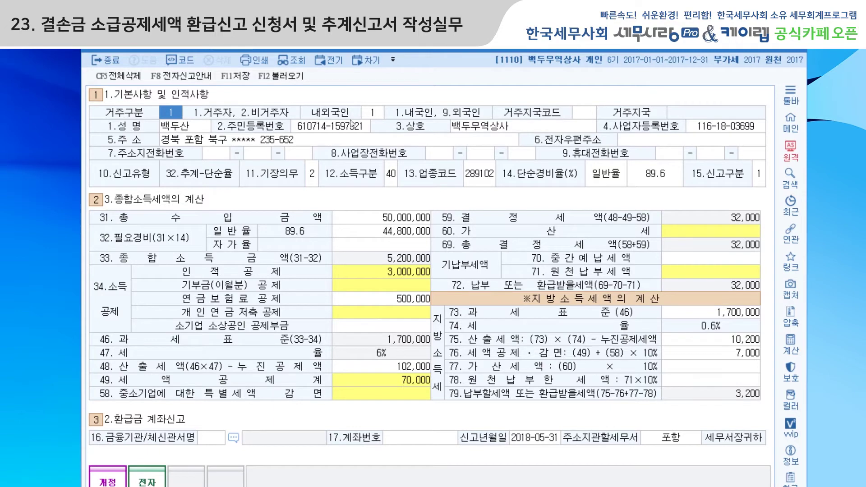
click(291, 80)
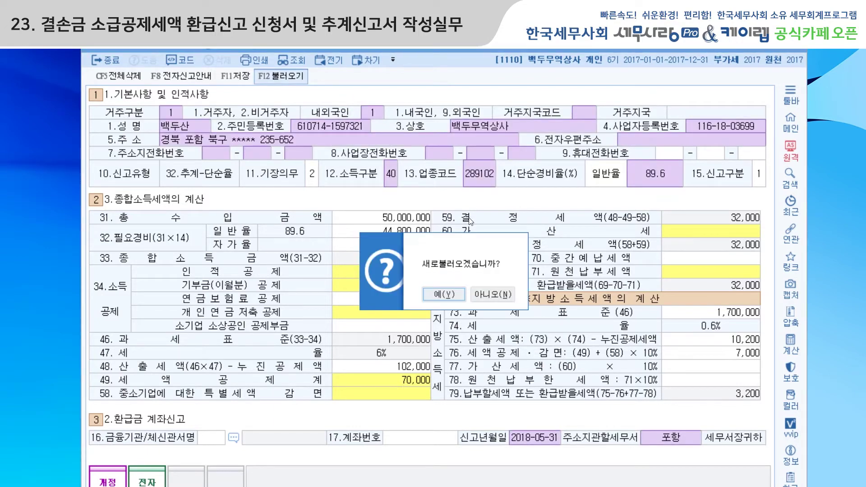
click(445, 295)
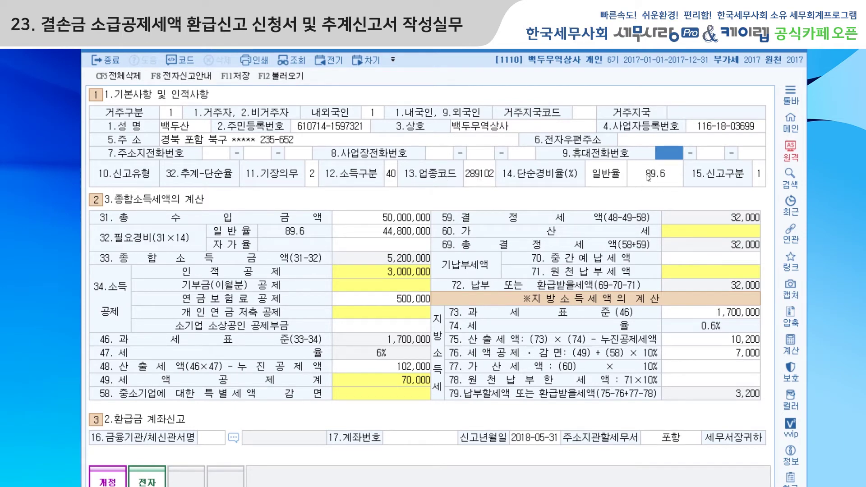
Check the 총수입금액 field and examine the taxpayer and spouse entries in the 인적공제 details, accepting them as they are
click(407, 219)
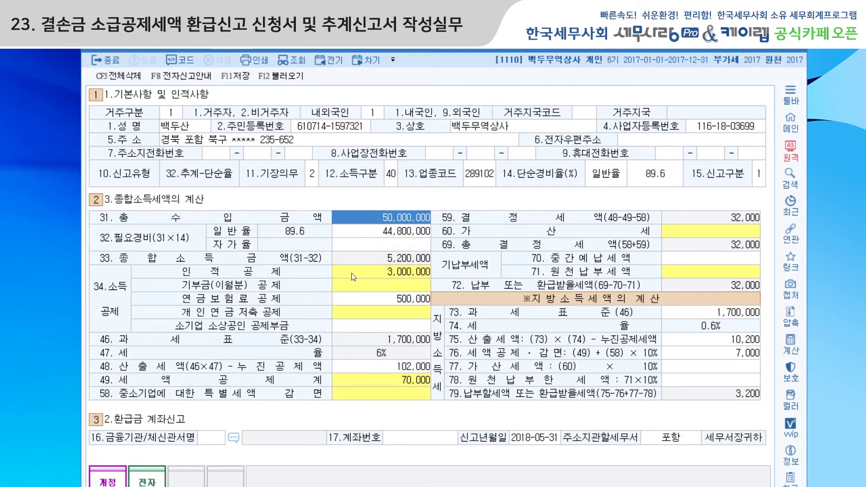
click(367, 273)
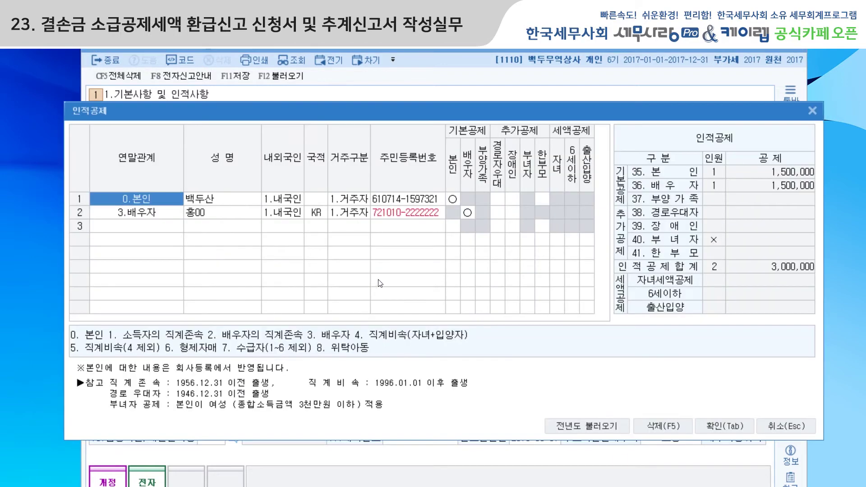
drag(485, 112, 463, 85)
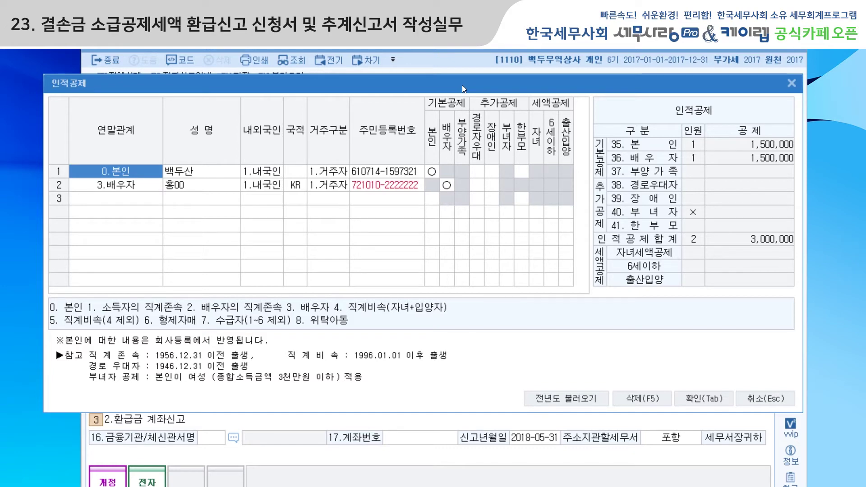
click(132, 186)
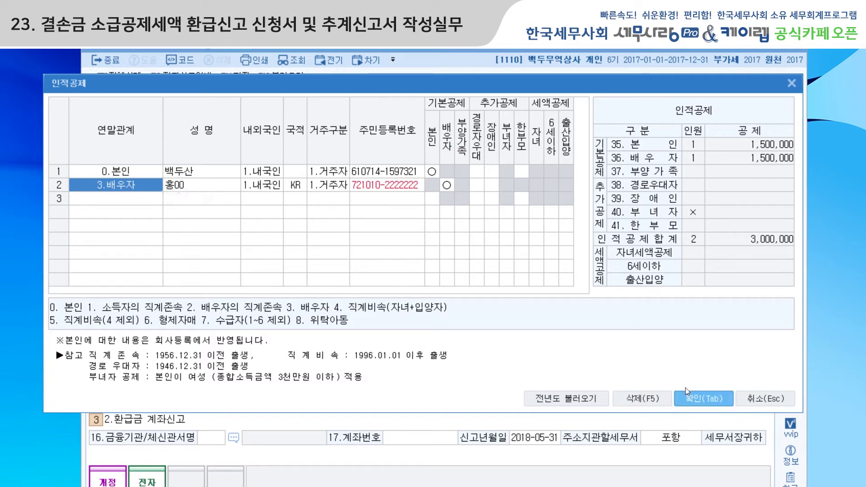
click(705, 399)
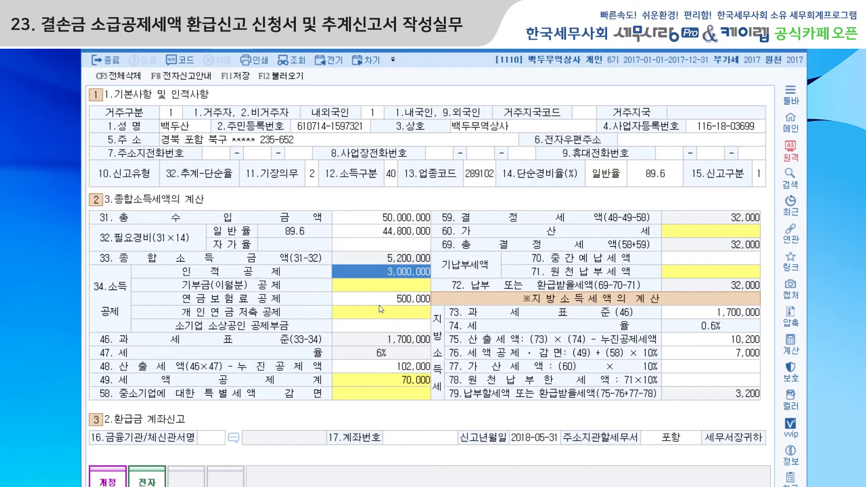
Examine the 개인연금 저축공제 details and the 소기업 소상공인 공제부금 field among the income deductions, leaving both blank
click(371, 313)
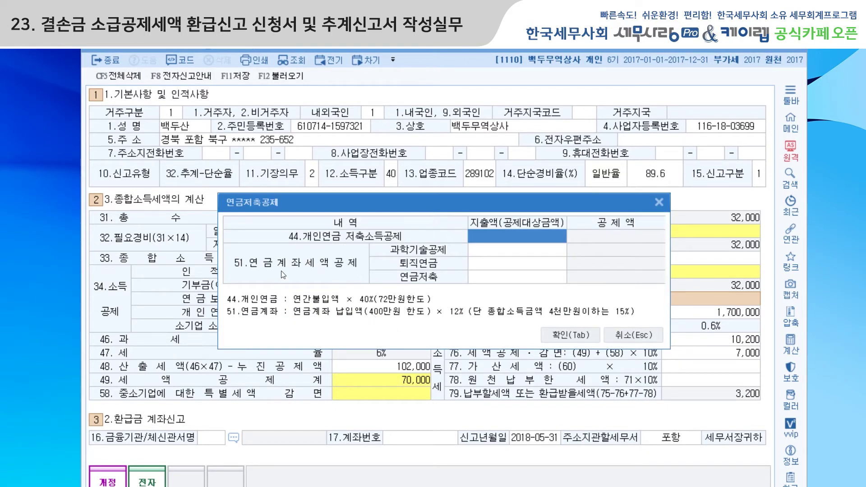
click(591, 334)
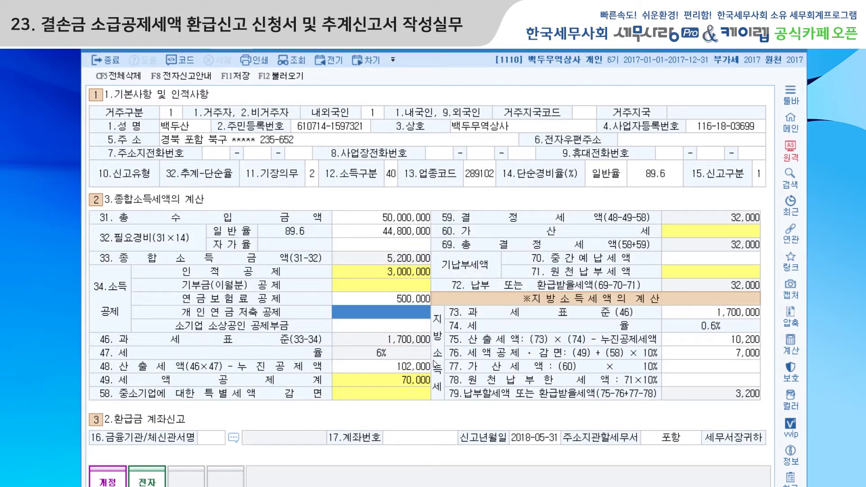
click(405, 326)
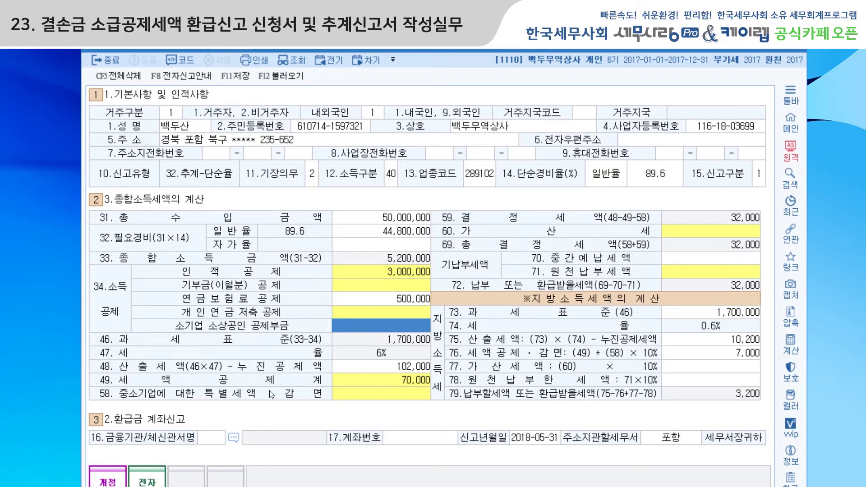
Examine the 세액공제계 breakdown and the reduction rate options for 중소기업에 대한 특별세액 감면 without applying any reduction
click(384, 382)
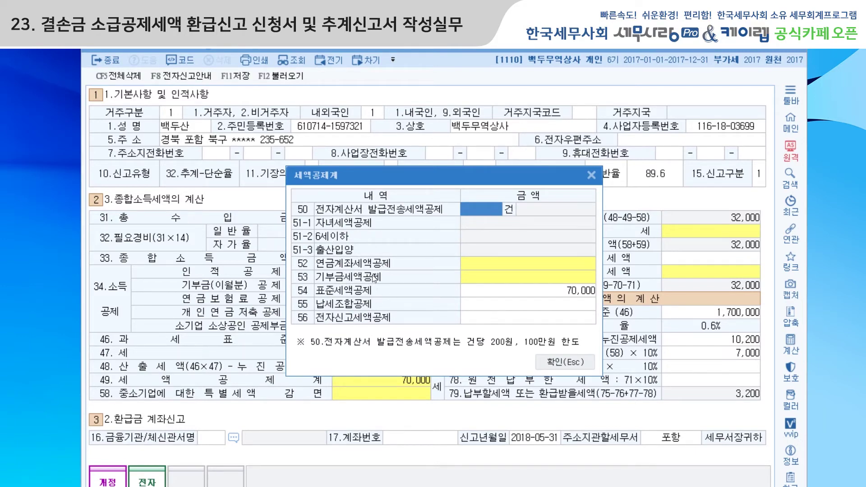
click(551, 364)
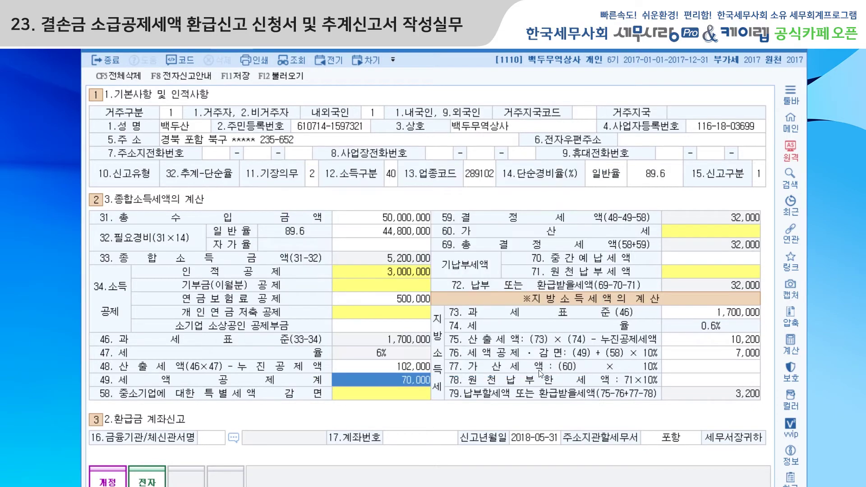
click(373, 399)
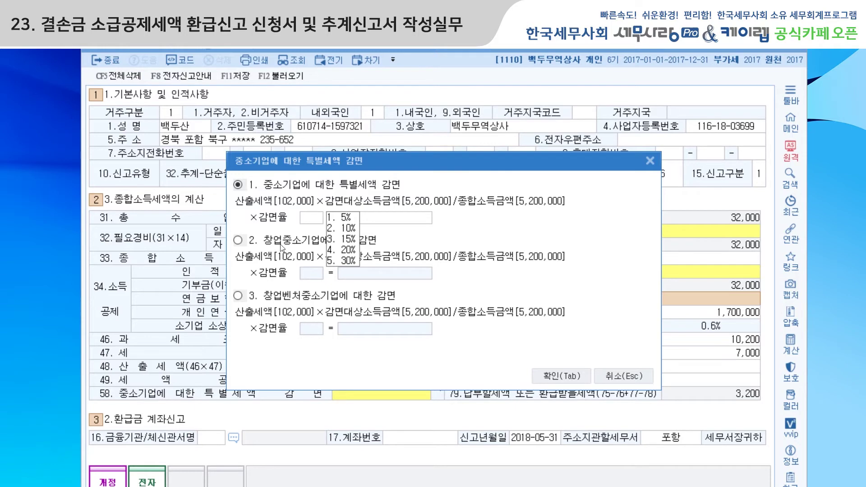
click(617, 374)
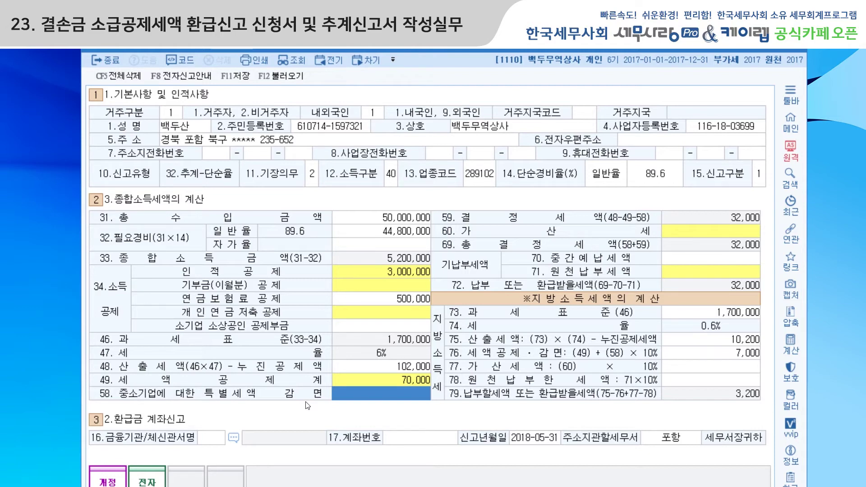
Check the 가산세 and 원천납부세액 details without entering anything, and close the 단순경비율 return with its changes saved
click(732, 229)
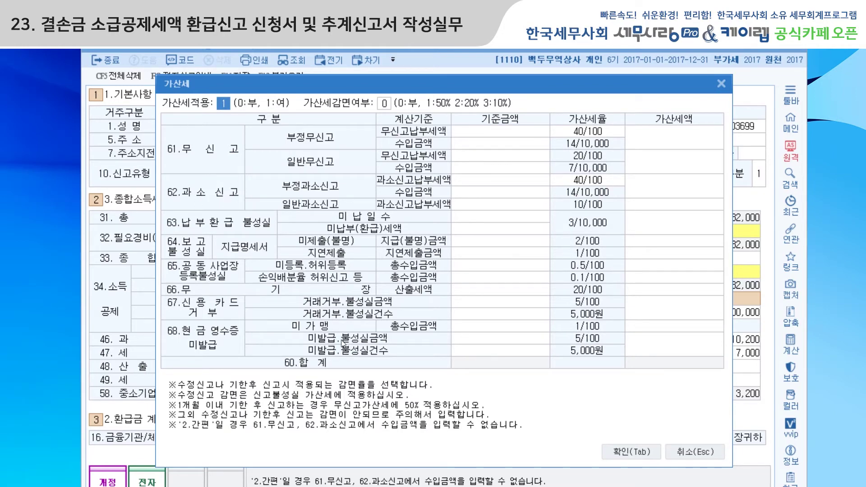
click(700, 448)
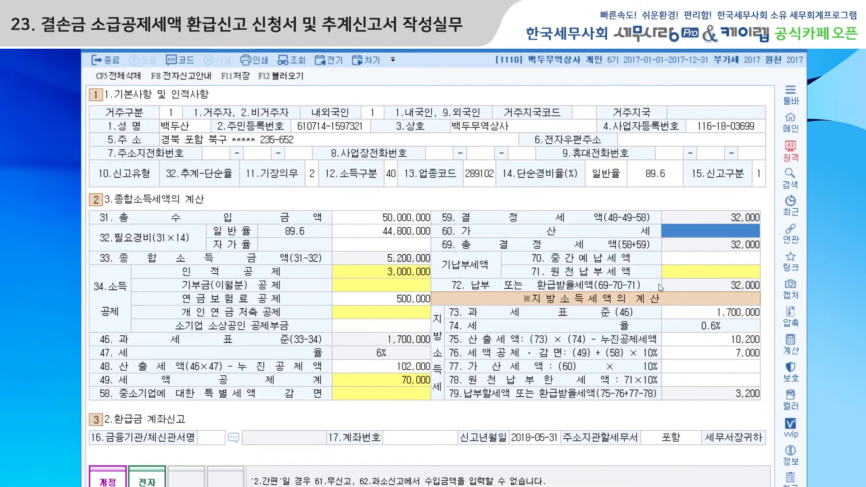
click(675, 277)
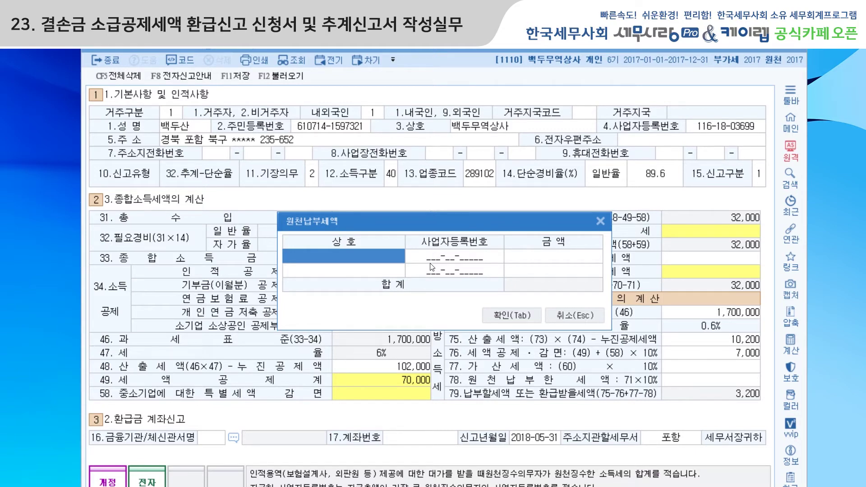
click(572, 317)
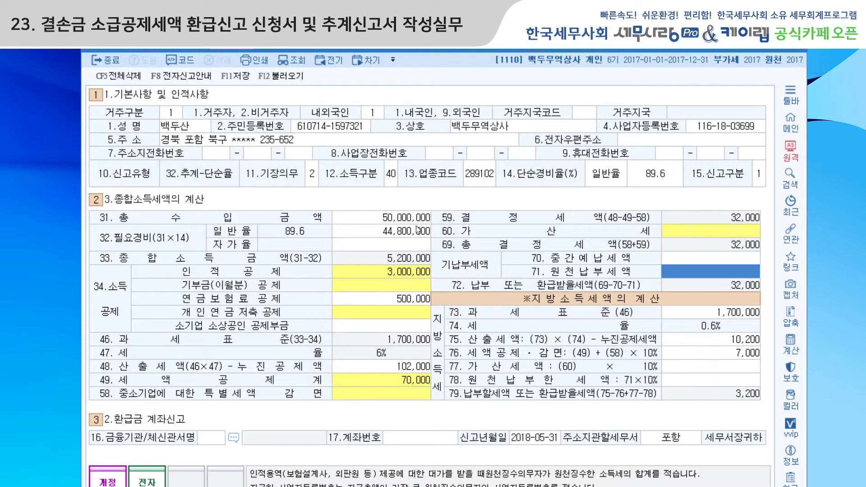
click(794, 51)
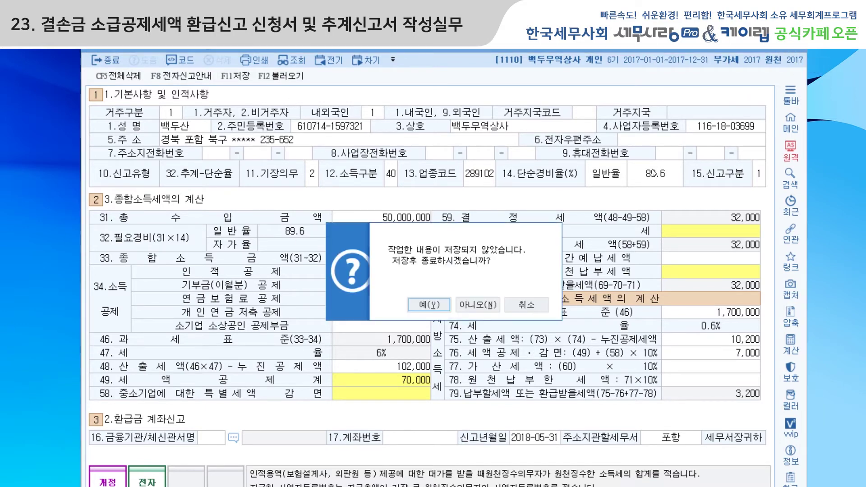
click(428, 297)
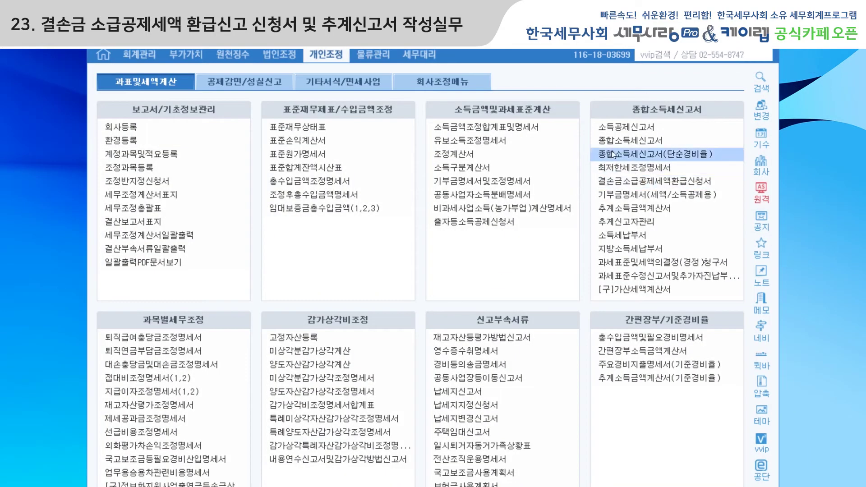
Open the 종합소득세신고서 and, in the second income column, enter 소득구분코드 40 and 신고유형코드 32 (단순경비율)
click(616, 141)
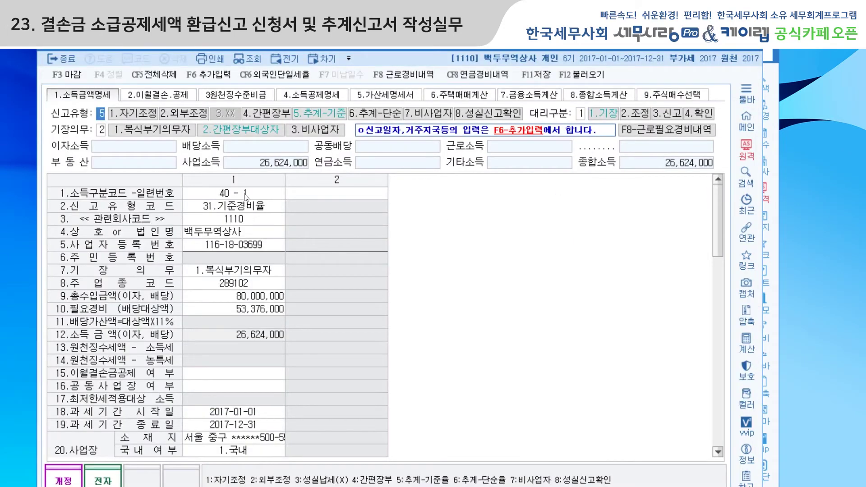
click(327, 196)
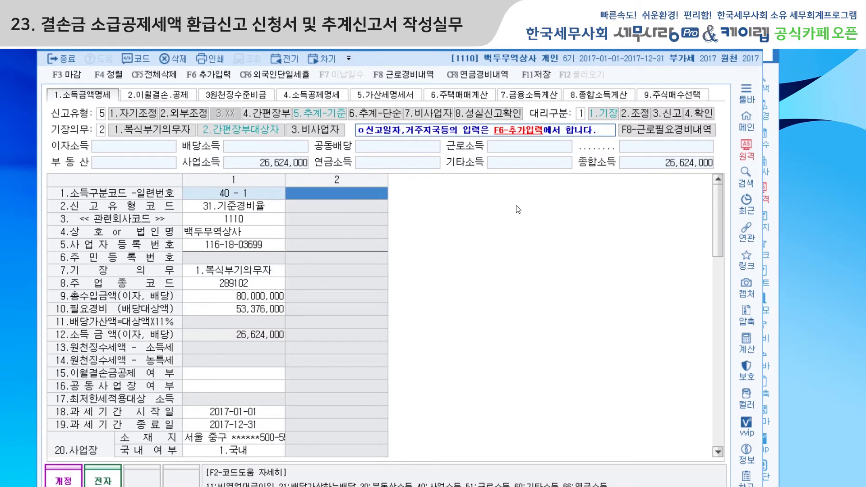
text(40)
key(Return)
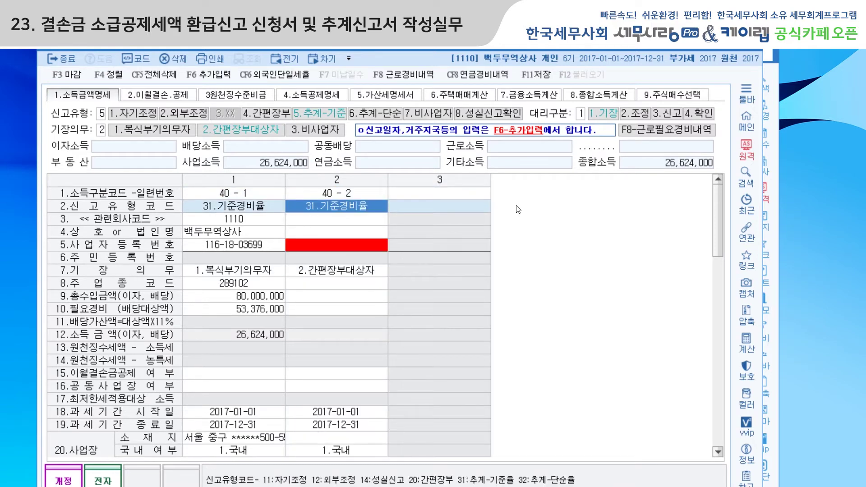
text(32)
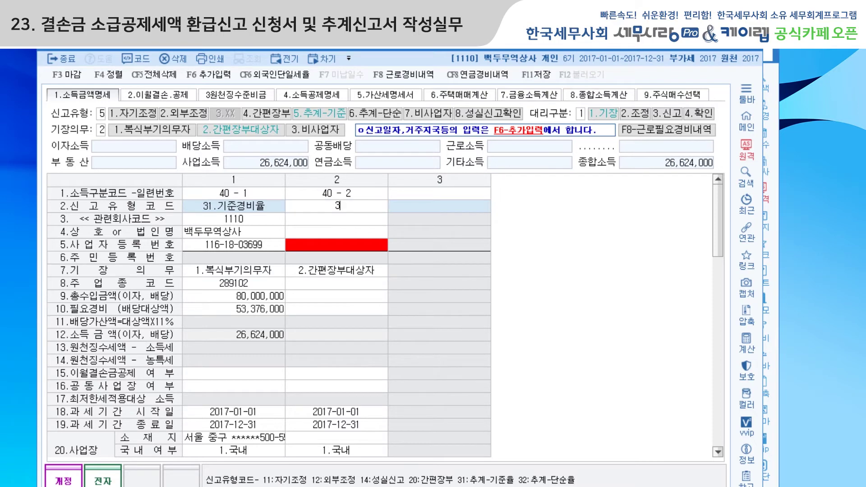
key(Return)
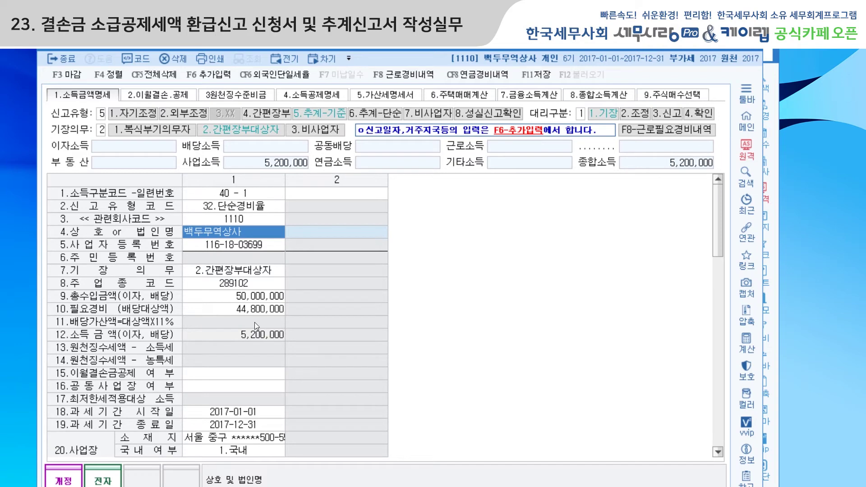
Look through the 가산세명세서 and 주택매매계산 sections of the return and bring up its 소득공제명세
click(318, 96)
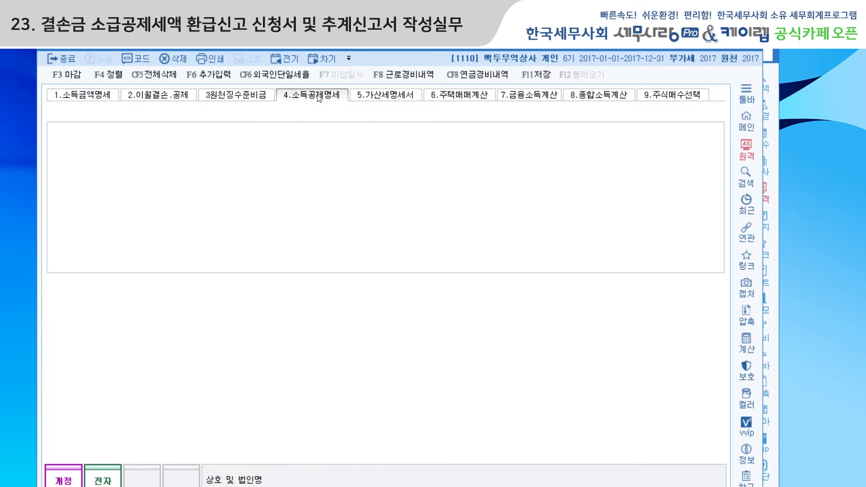
click(385, 96)
click(459, 95)
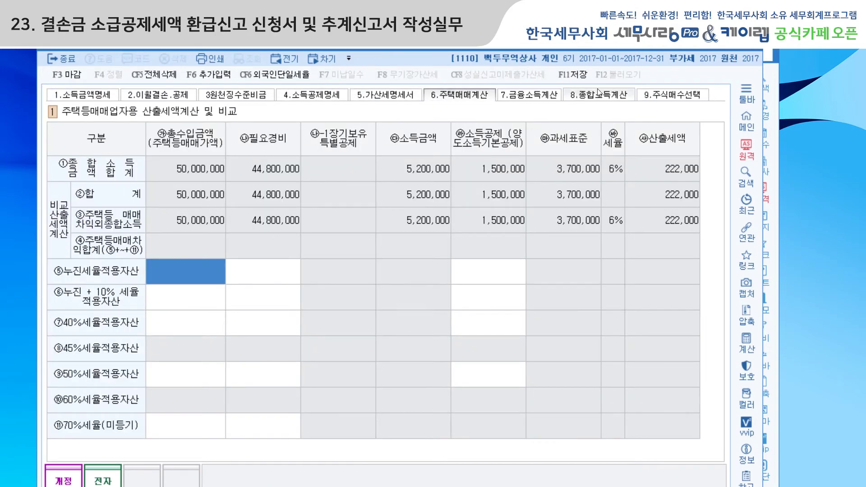
click(323, 98)
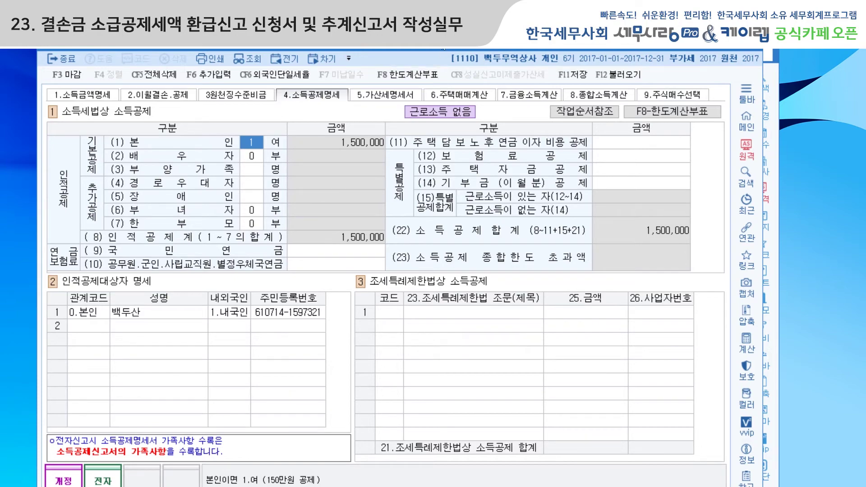
Locate 소득공제신고서 in the program's form list behind the return, and close the 종합소득세신고서 without saving
drag(444, 37, 417, 142)
click(611, 79)
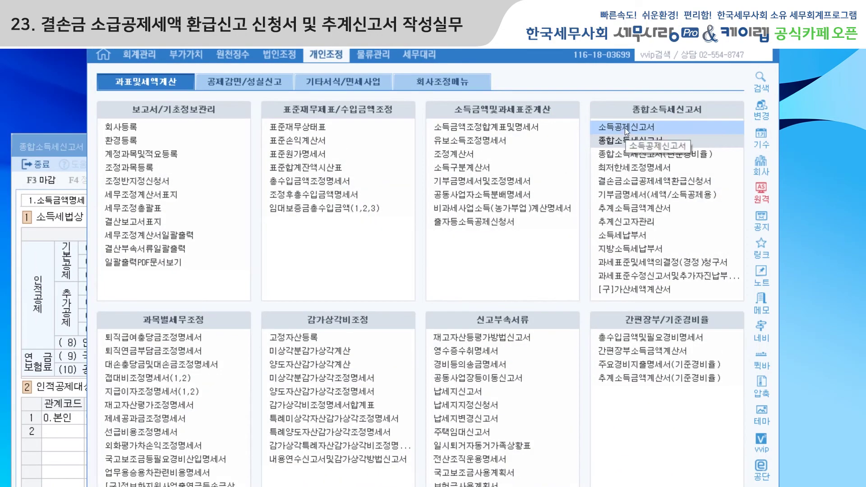
click(74, 146)
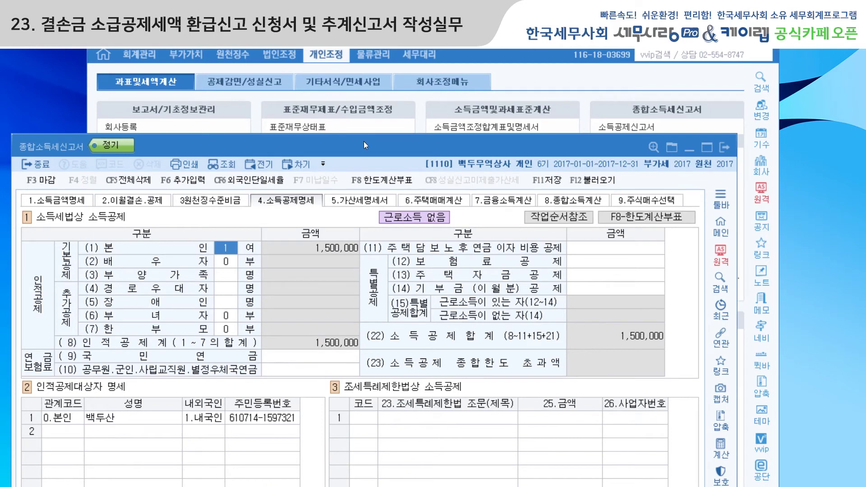
drag(364, 136, 361, 71)
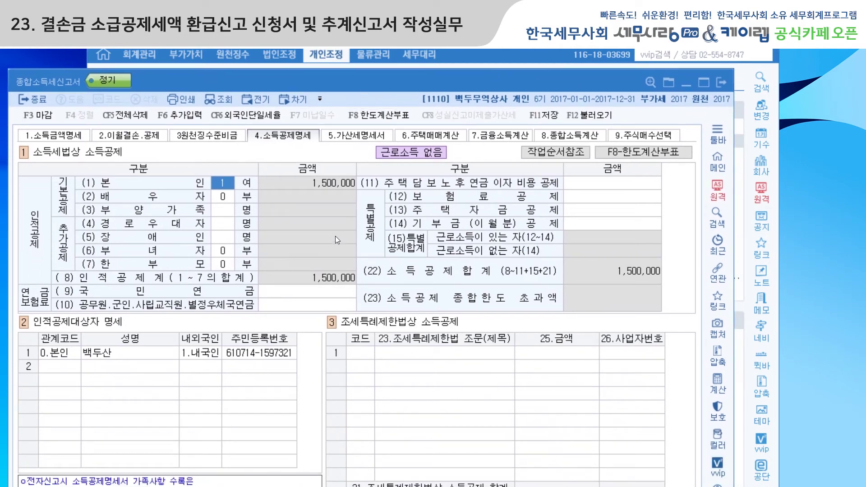
click(722, 82)
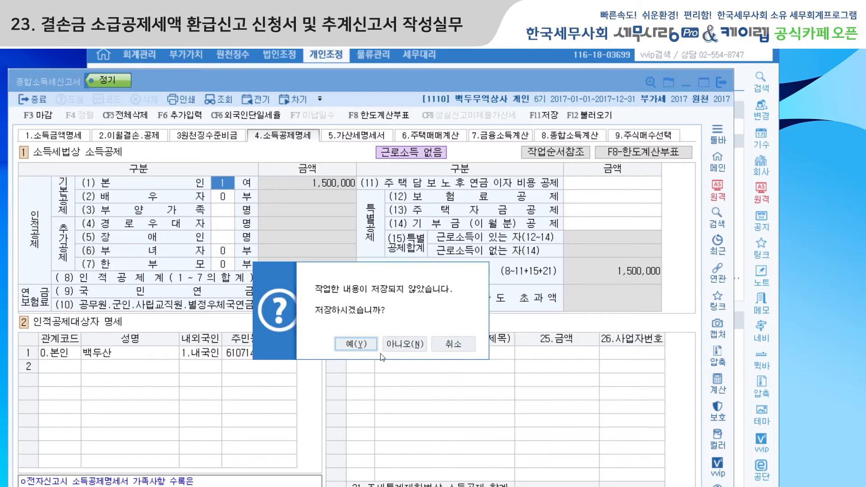
click(413, 342)
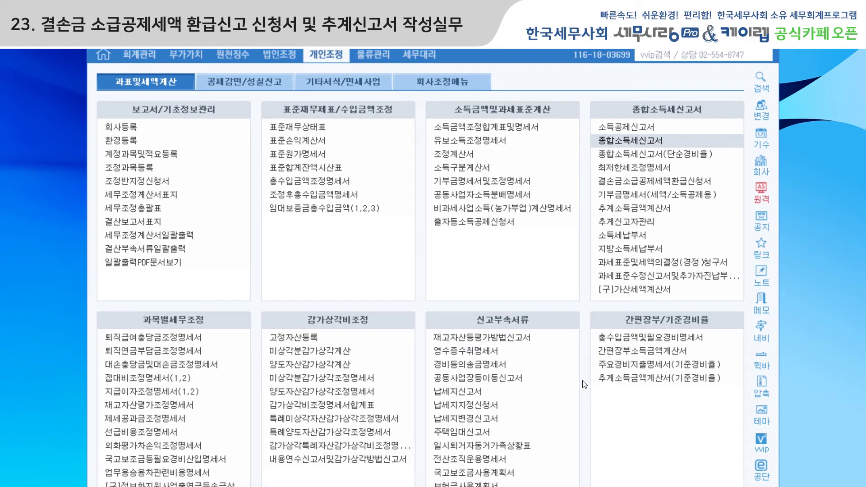
Open the 주요경비지출명세서(기준경비율) and check the 소득구분 options for the first business
click(654, 365)
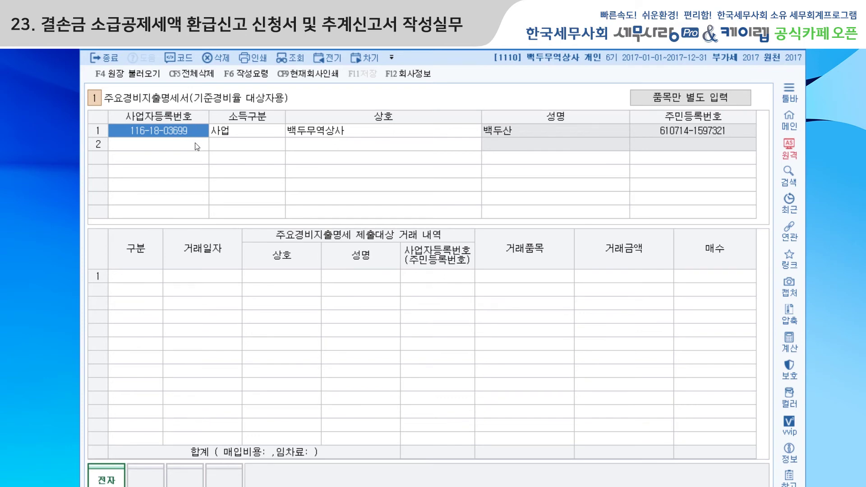
click(230, 131)
click(230, 131)
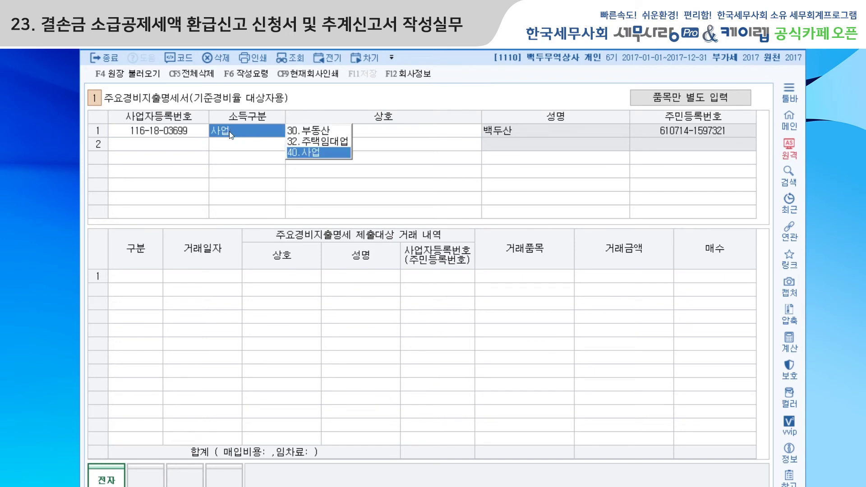
Enter the first transaction of the business as 매입비용 with the 거래일자 2017-05-02
click(145, 276)
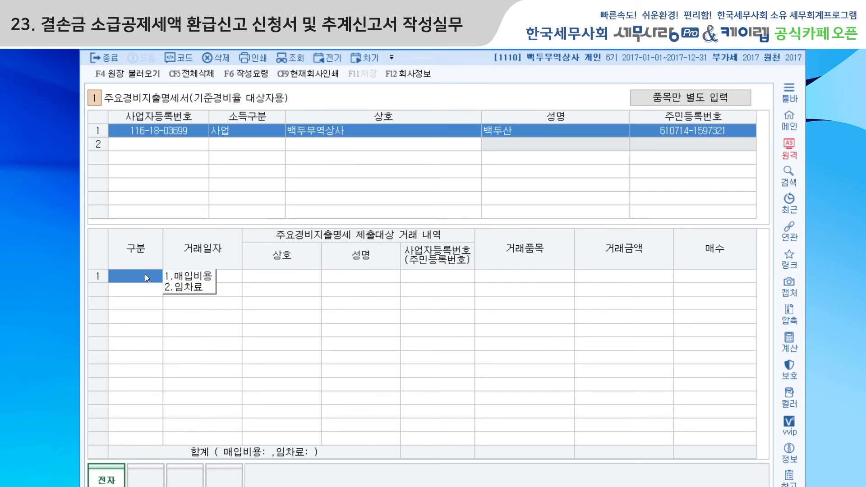
click(201, 277)
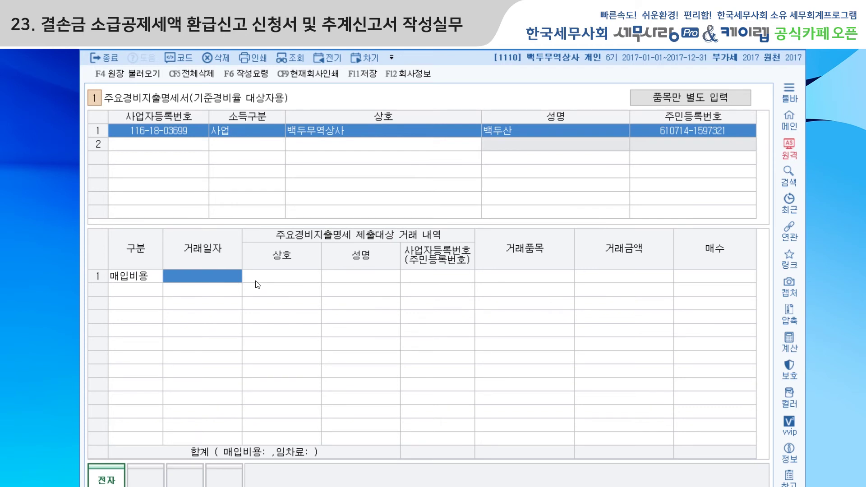
text(201705-)
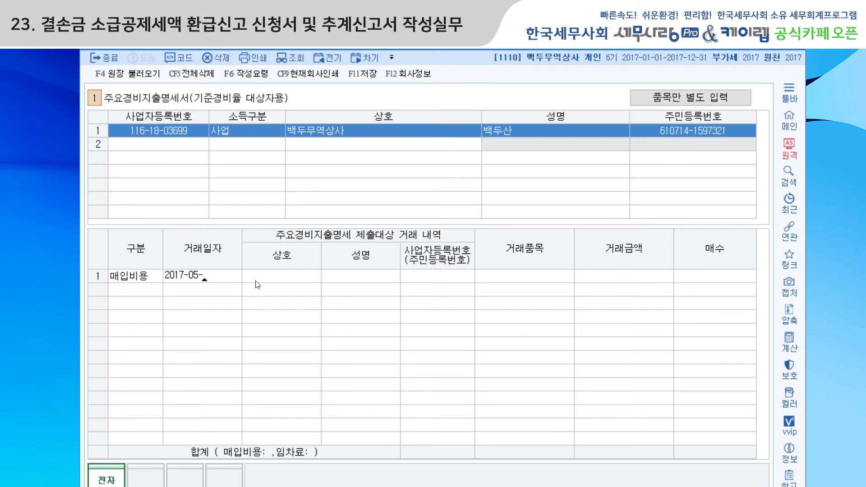
key(Escape)
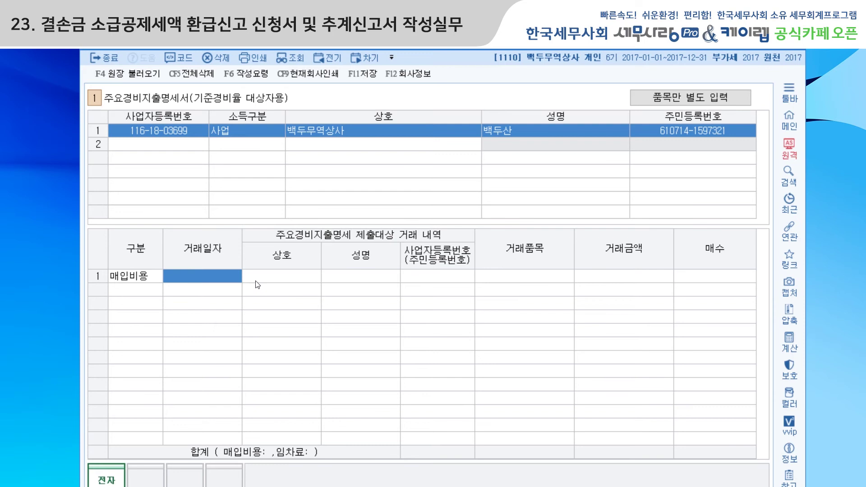
text(2017-)
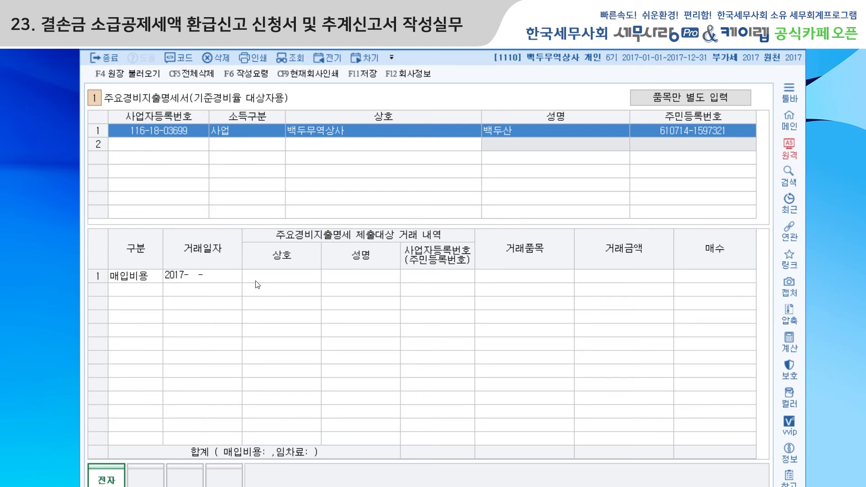
text(05-02)
key(Return)
Go through the 사업자등록번호(주민등록번호), 거래품목 and 거래금액 fields of the first transaction
click(441, 276)
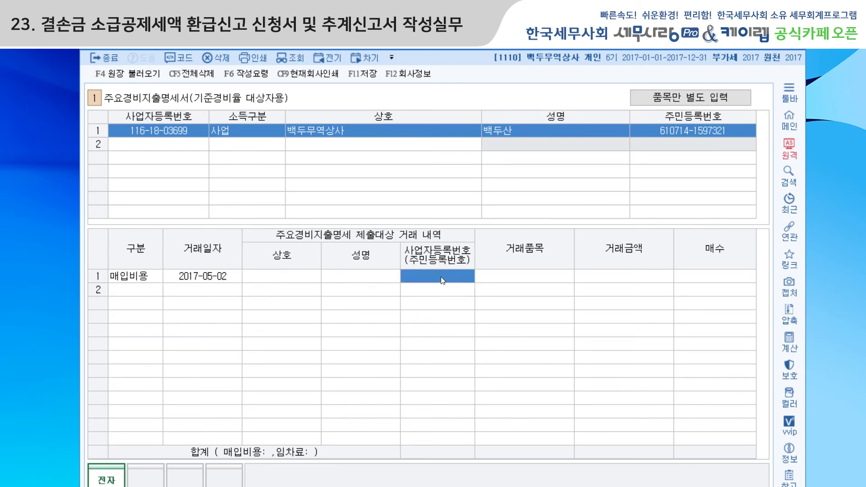
click(515, 275)
click(623, 280)
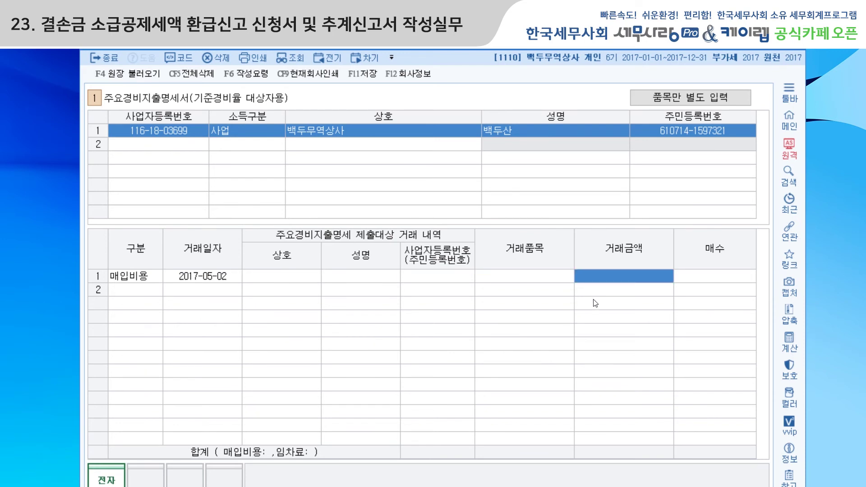
Set the first transaction's 거래금액 to 5,000,000 and its 매수 to 1
text(5000000)
key(Return)
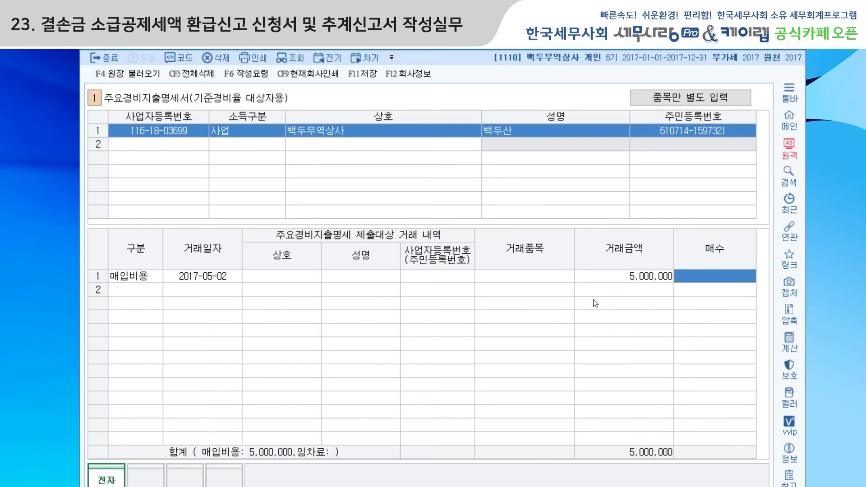
text(1)
key(Return)
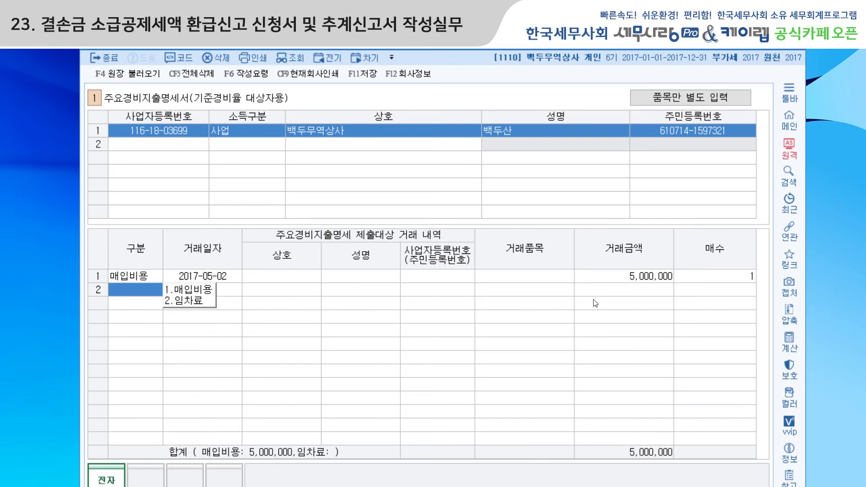
Exit the 주요경비지출명세서(기준경비율) and save the entered data
click(730, 98)
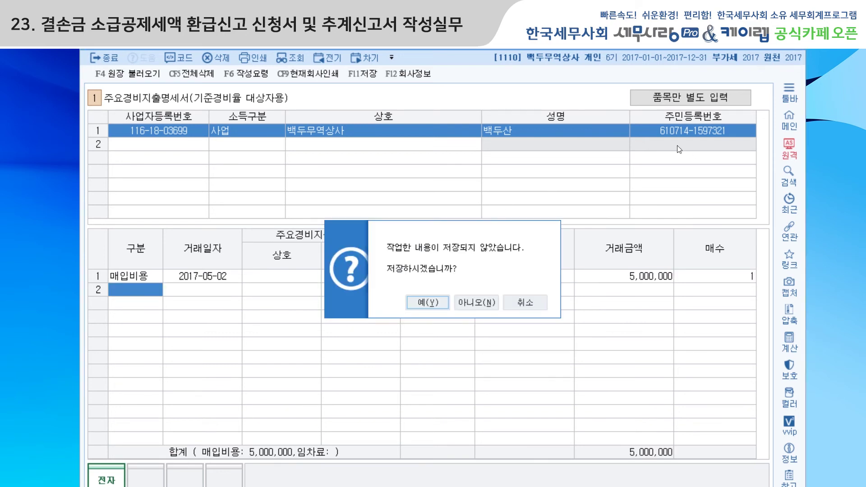
click(428, 302)
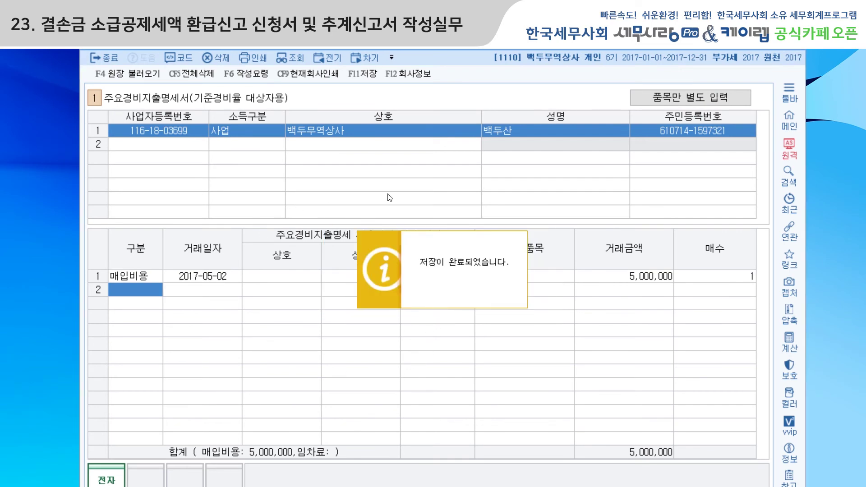
key(Escape)
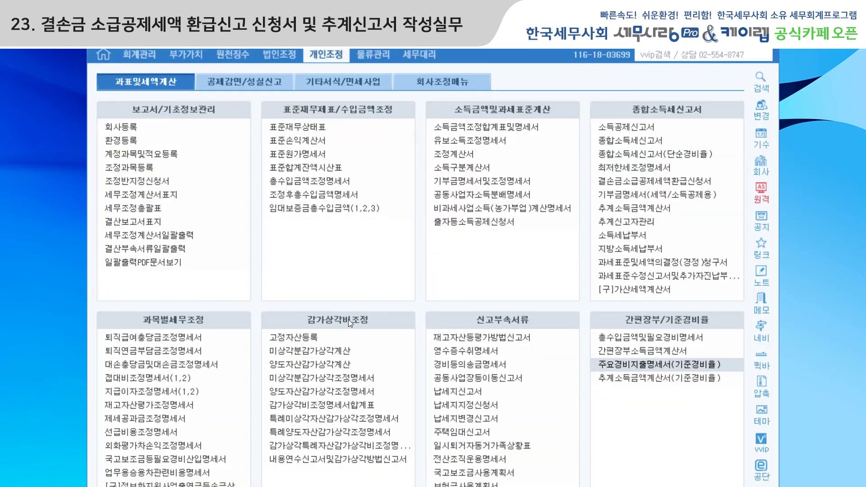
Open the 추계소득금액계산서(기준경비율) and check the 총수입금액 and 당기에 지출한 주요경비 of the business
click(682, 381)
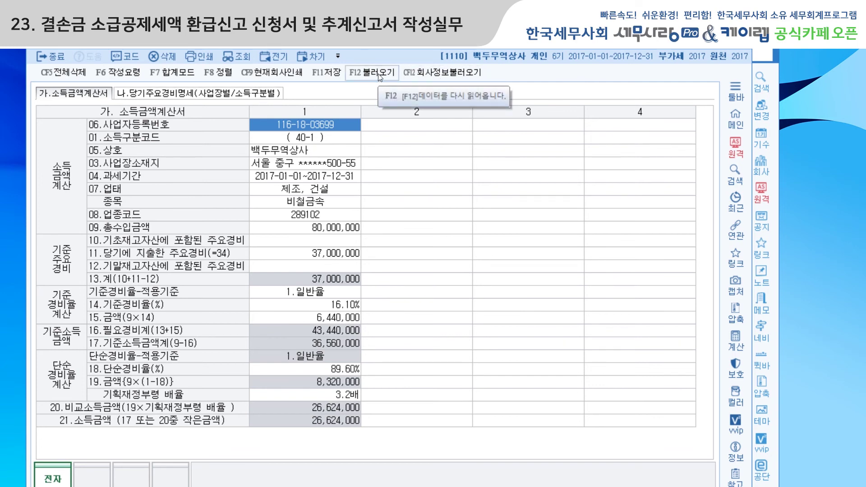
click(345, 227)
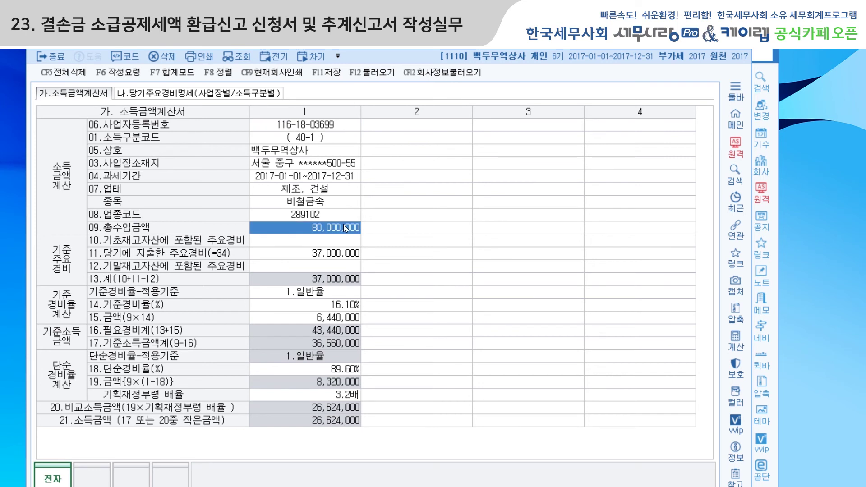
click(346, 256)
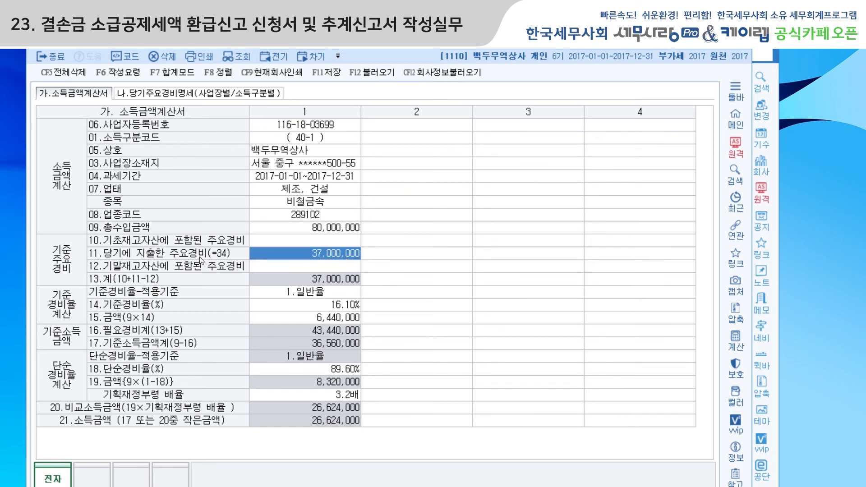
Review the 매입비용, 임차료 and 인건비 amounts in the 당기주요경비명세 of the calculation form
click(155, 95)
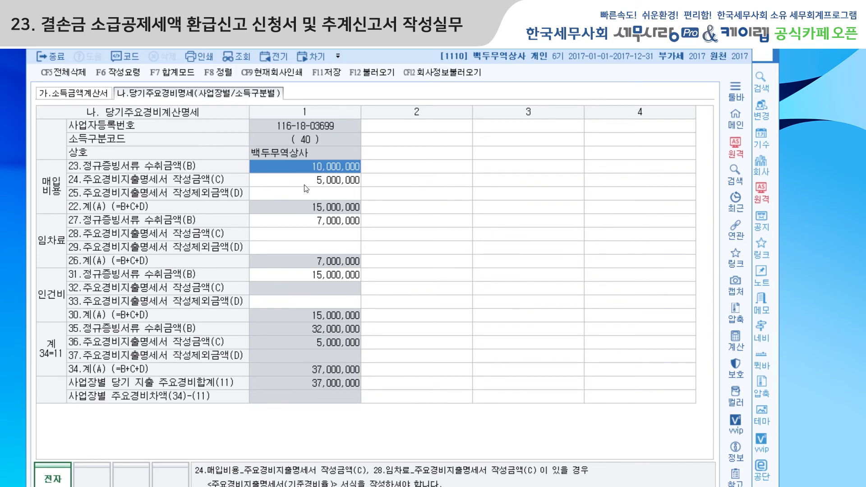
click(317, 185)
click(318, 221)
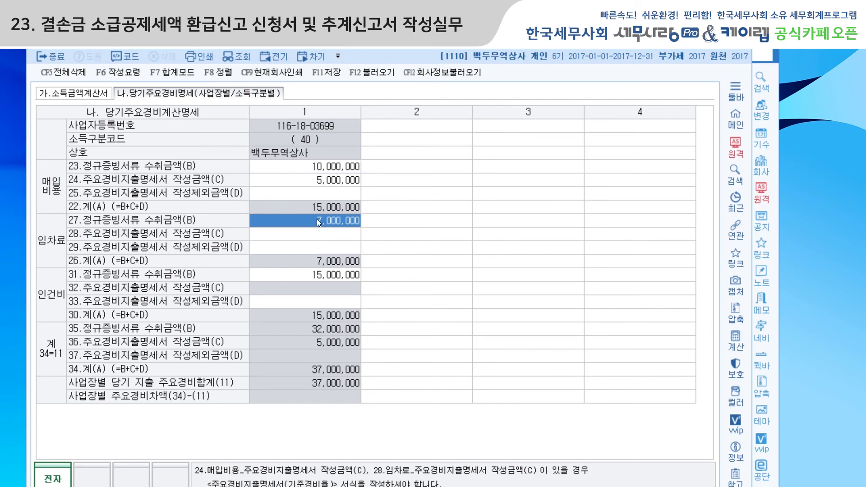
click(334, 275)
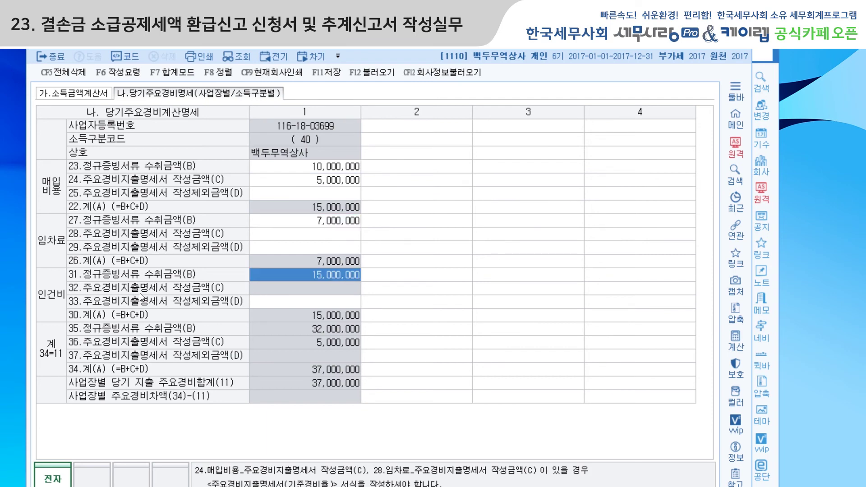
Check the 단순경비율 and 기획재정부령 배율 in the 소득금액계산서, and close the form
click(73, 93)
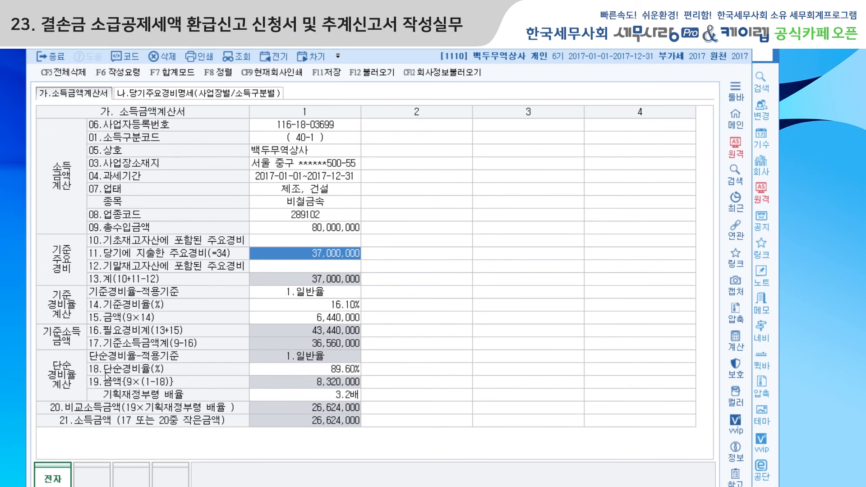
click(321, 369)
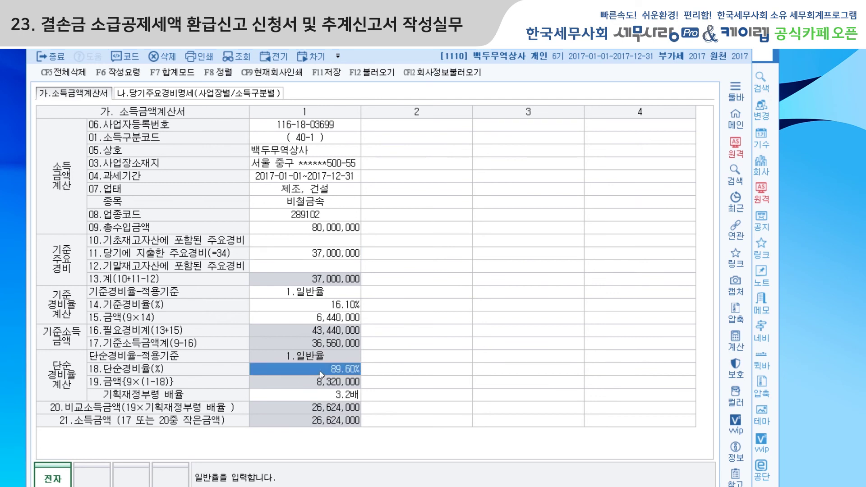
click(321, 396)
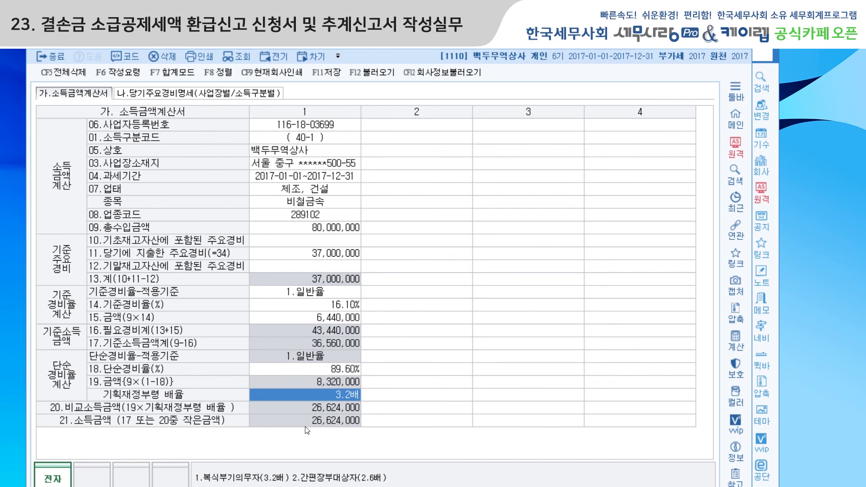
click(740, 53)
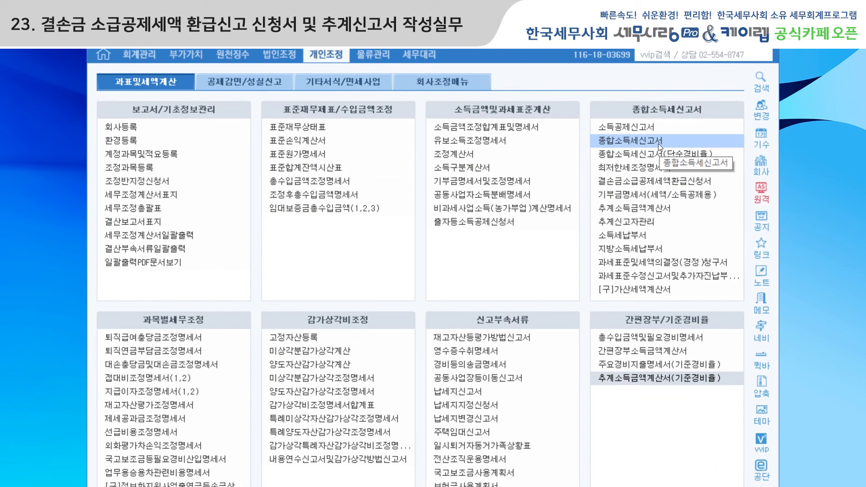
Open the 종합소득세신고서 and, with 31.기준경비율 as 신고유형코드, re-enter 1110 as the 관련회사코드
click(659, 143)
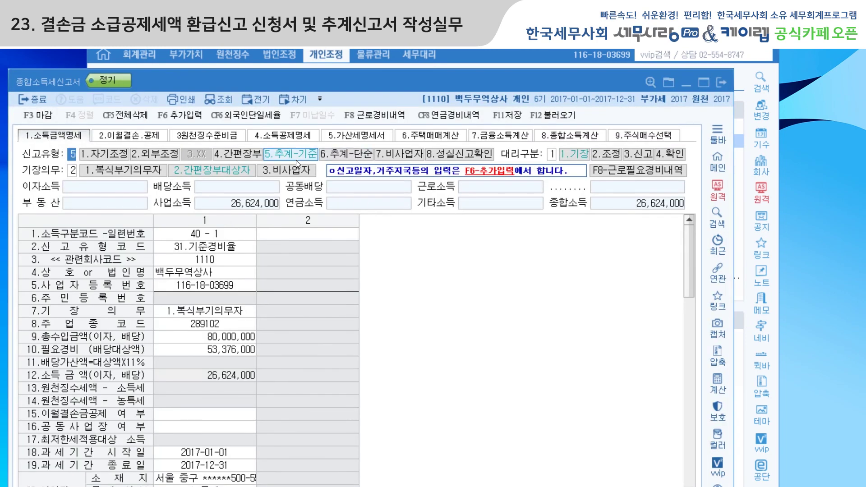
click(225, 251)
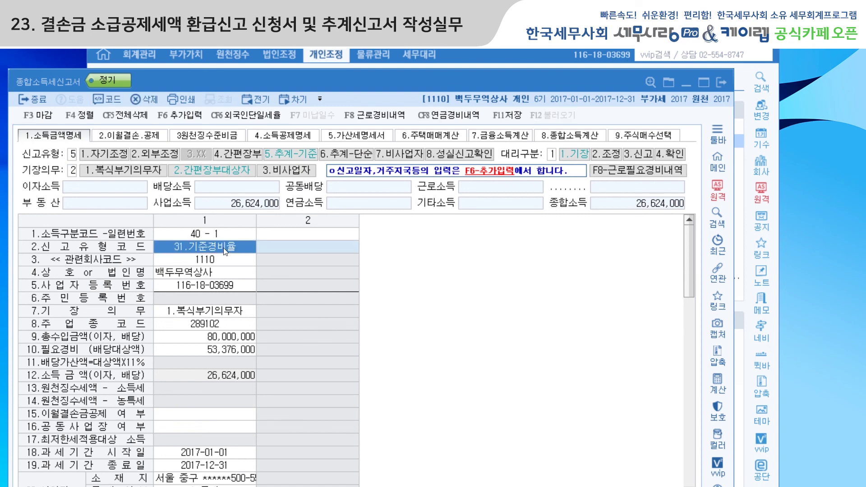
key(Return)
key(Return)
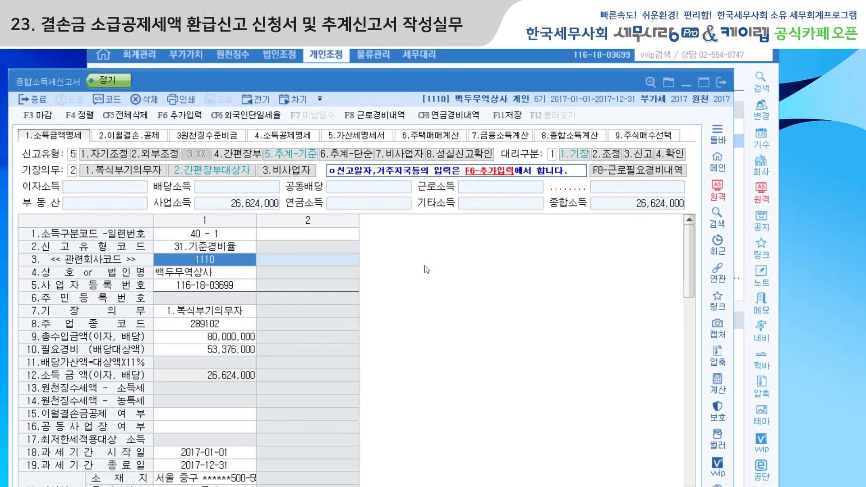
key(Up)
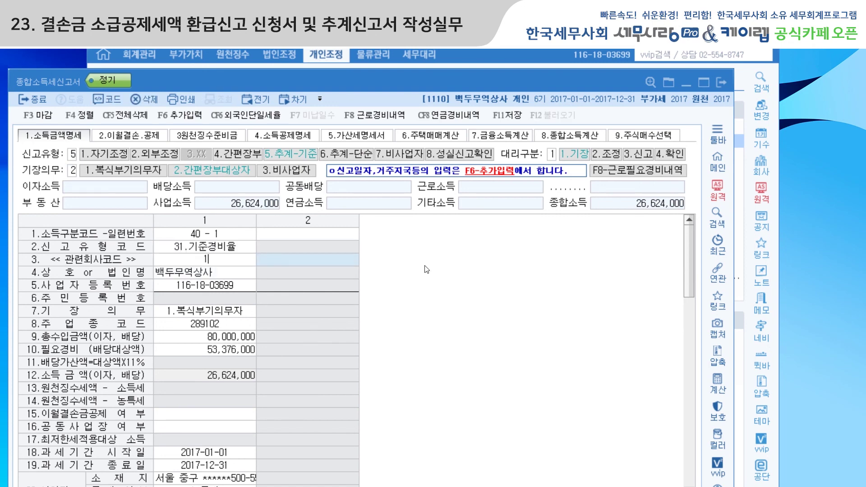
key(Return)
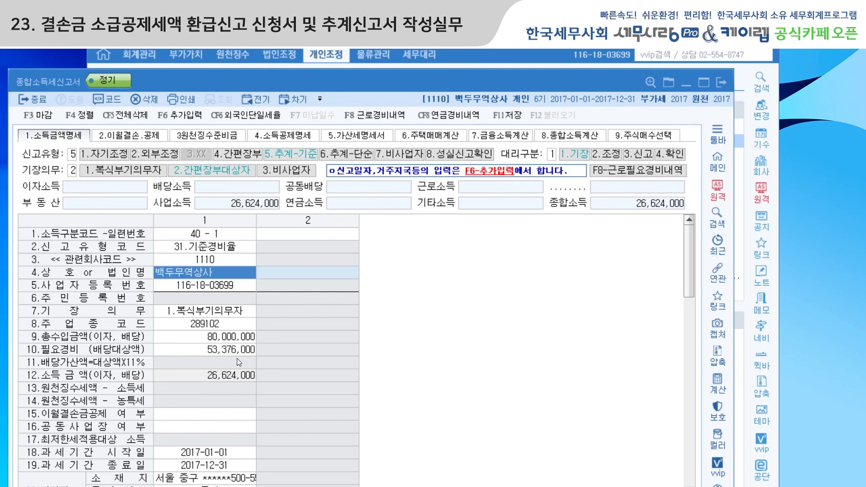
View the 이월결손.공제 section of the return and go on to the 종합소득계산 section
click(148, 134)
click(571, 129)
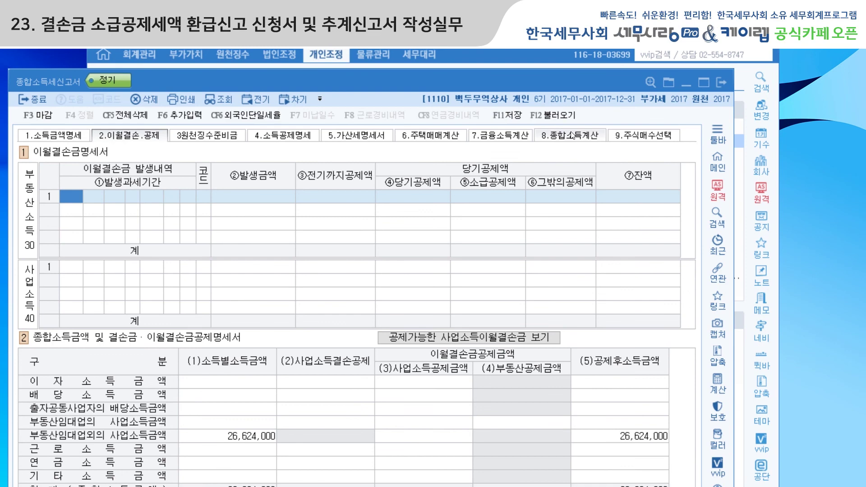